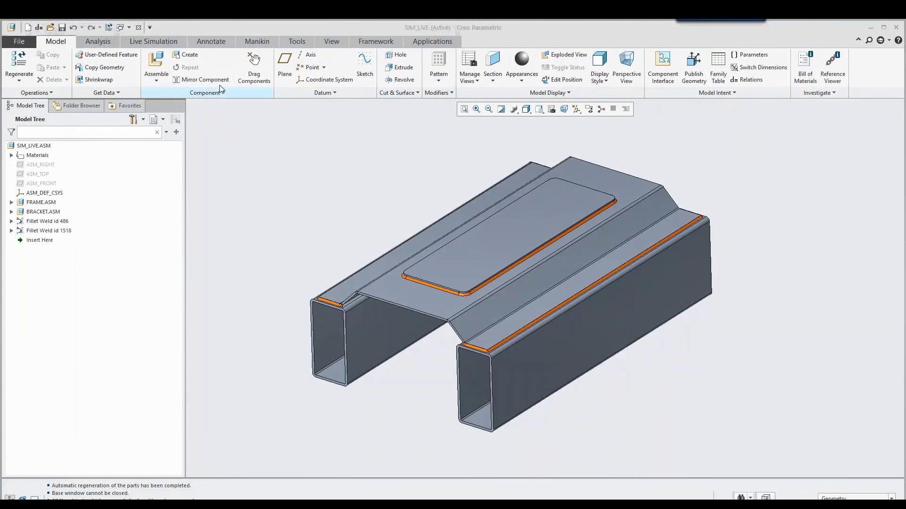
Enter the Live Simulation environment and apply a fixed constraint to the undersides of both rectangular tubes.
left_click(172, 41)
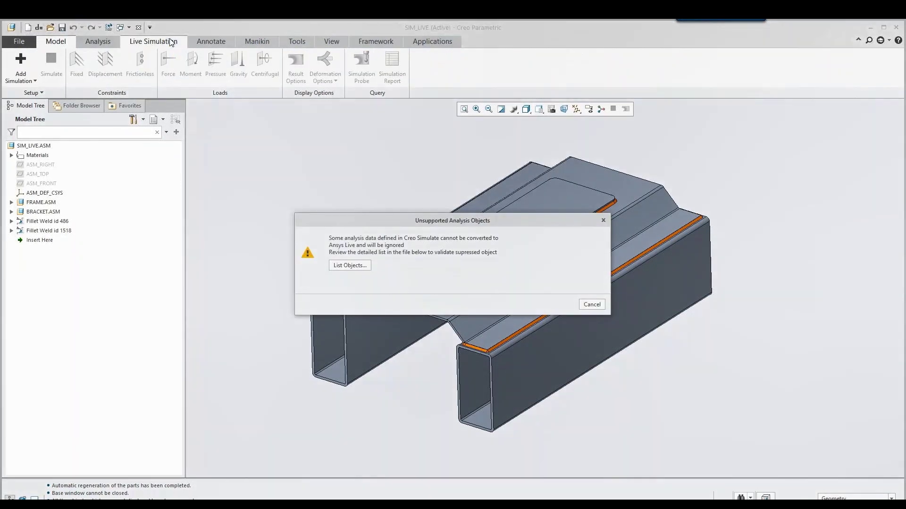
left_click(591, 304)
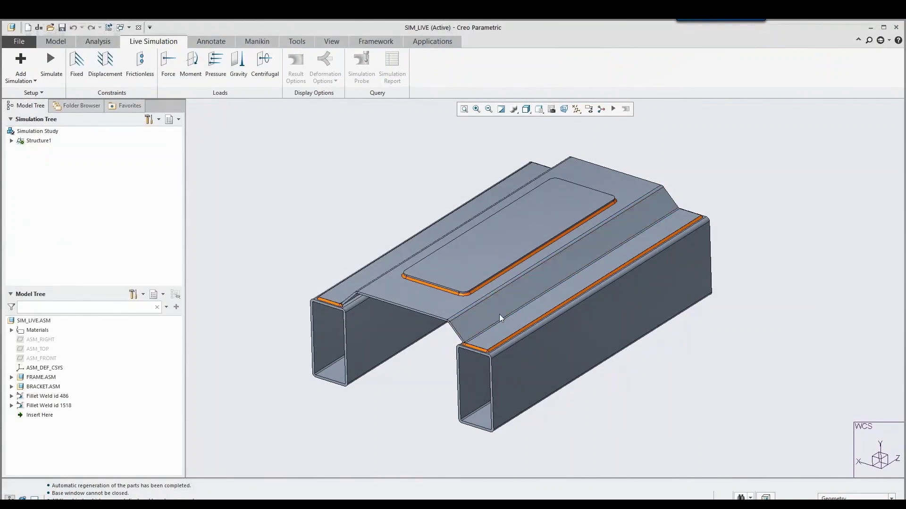
middle_click_drag(499, 315, 527, 303, "shift")
mouse_move(507, 350)
middle_mouse_down()
mouse_move(481, 301)
mouse_move(435, 157)
middle_mouse_up()
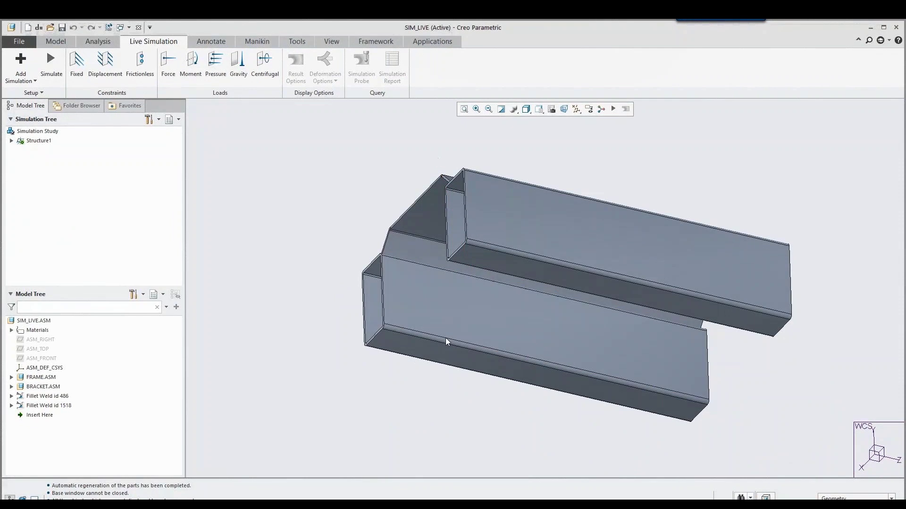
left_click(444, 350)
left_click(504, 267, "ctrl")
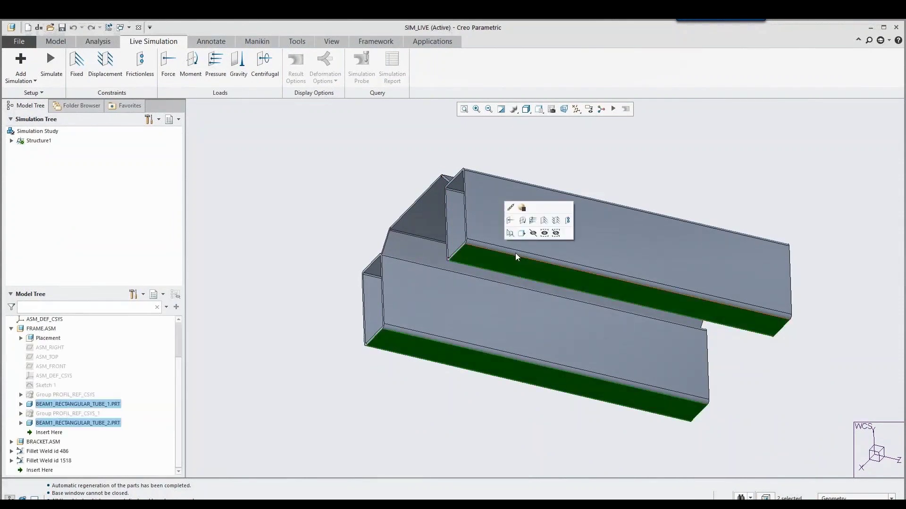
left_click(537, 219)
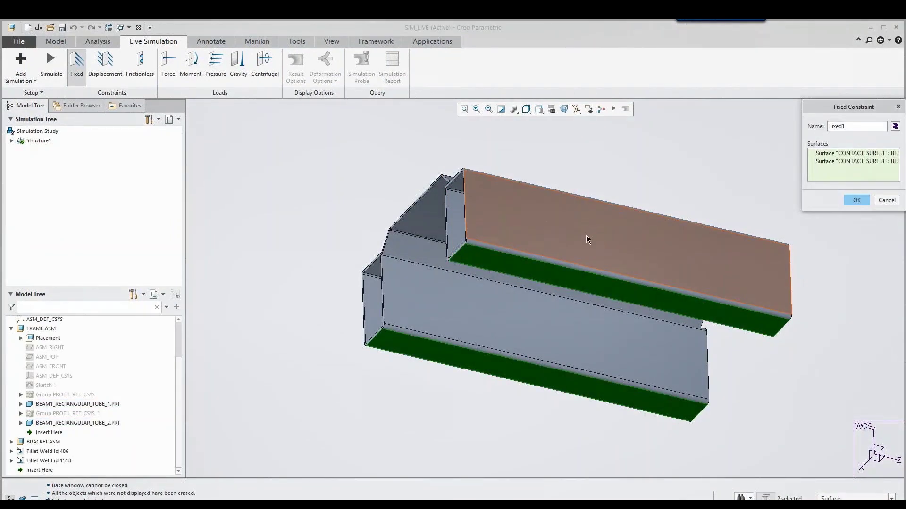
middle_click(586, 235)
Apply a force load to the top face of PLATE.PRT with components X 0, Y -1000, Z 0 in N.
middle_click_drag(531, 214, 534, 263)
middle_click_drag(480, 172, 472, 307, "shift")
scroll(512, 235, "down", 1)
left_click(513, 231)
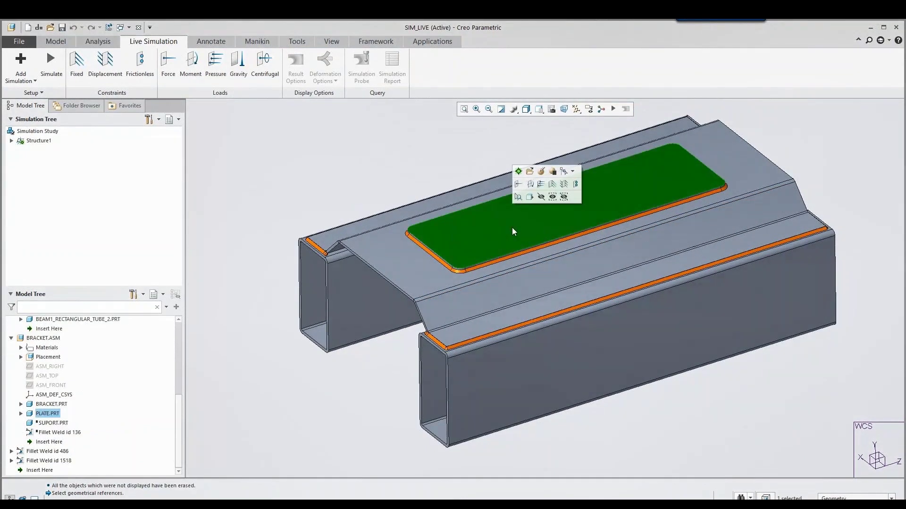
left_click(519, 190)
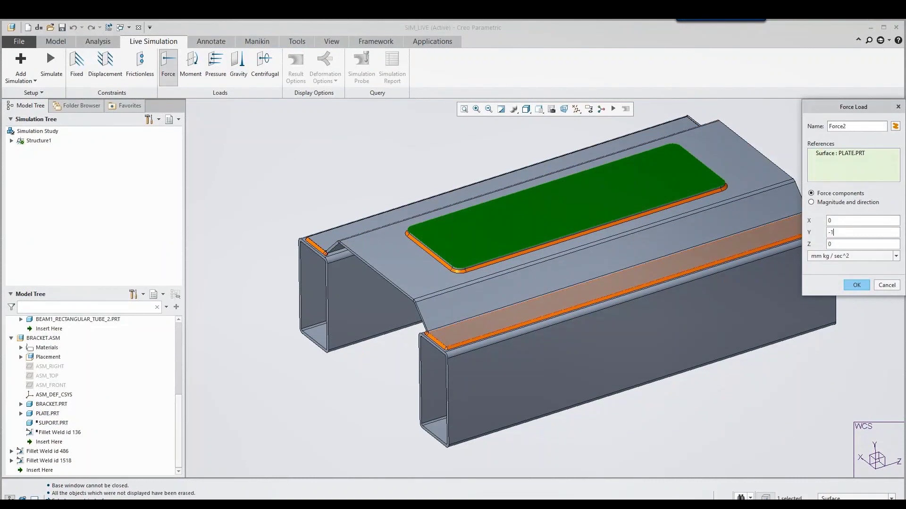
left_click(830, 255)
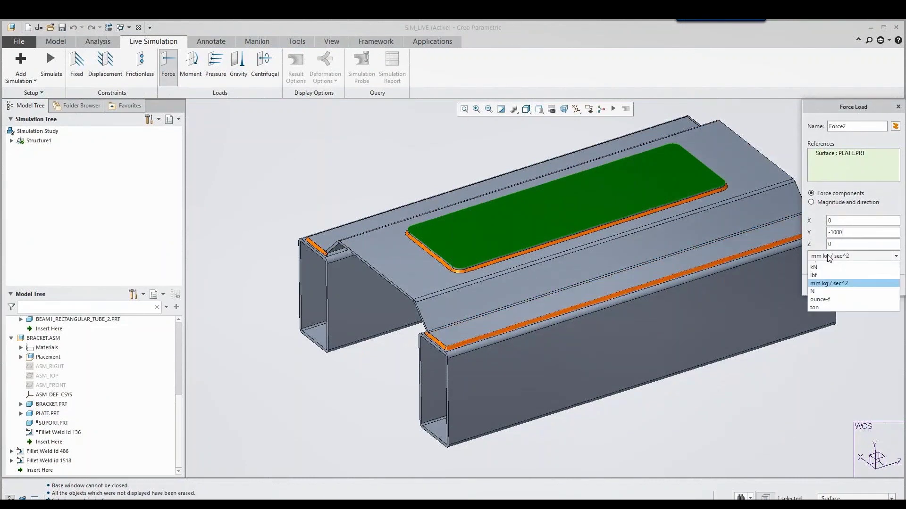
left_click(821, 322)
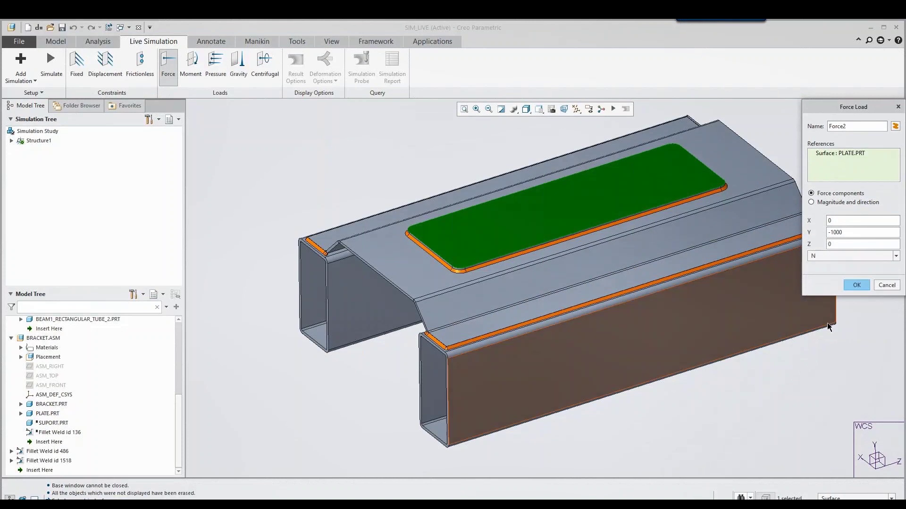
left_click(856, 285)
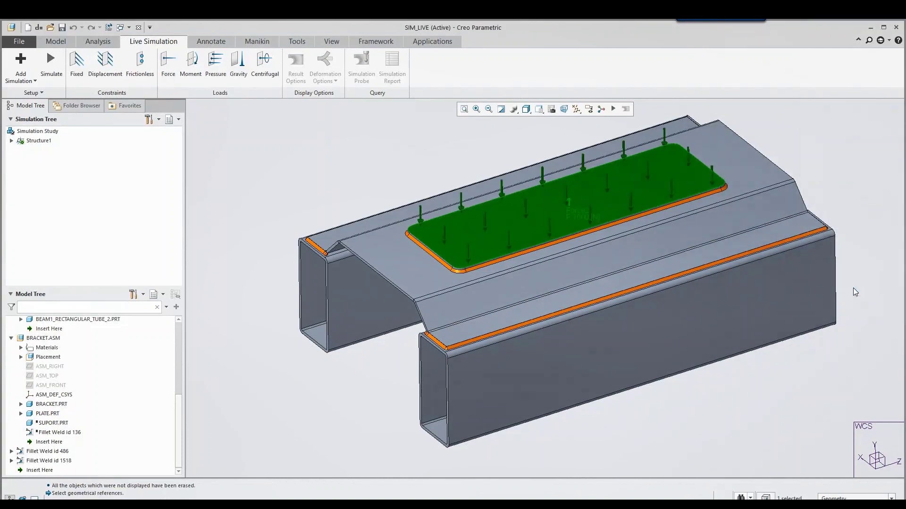
left_click(791, 379)
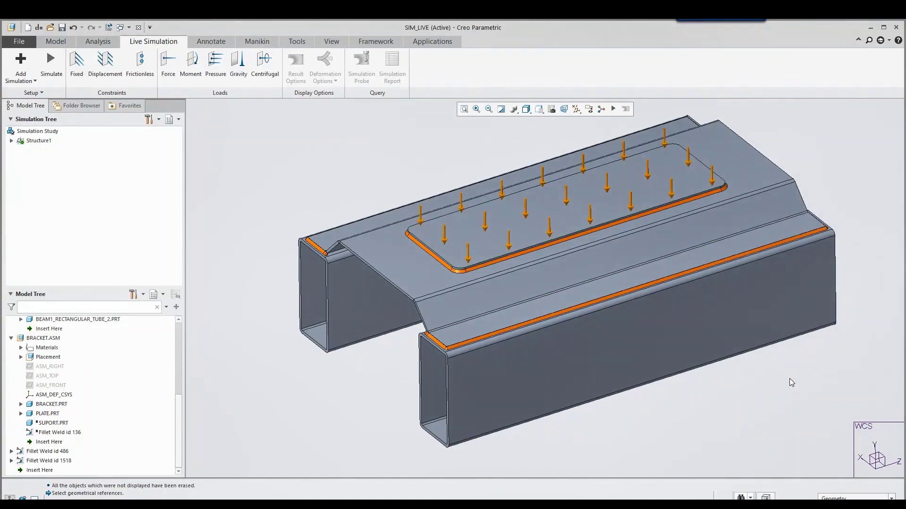
Add the PTC_MATERIAL_NAME model parameter as a column in the model tree.
left_click(133, 296)
left_click(151, 320)
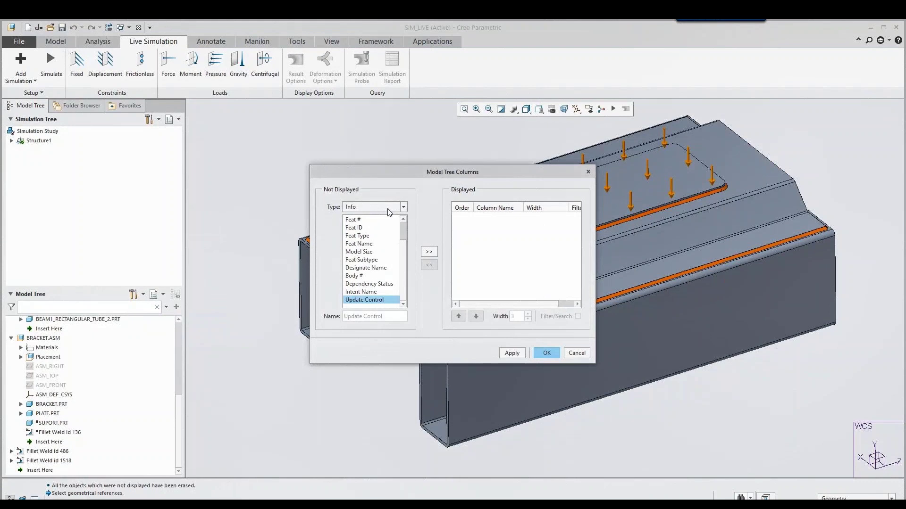
left_click(387, 208)
left_click(362, 265)
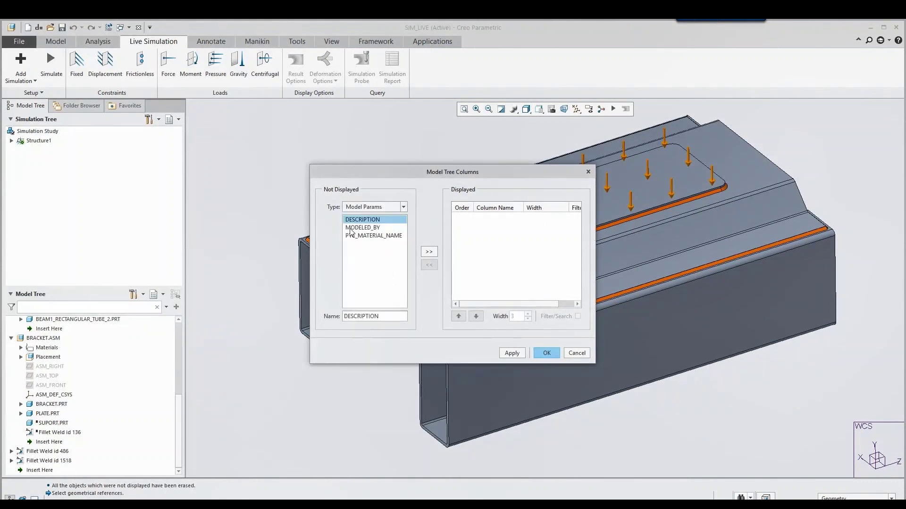
left_click(373, 235)
left_click(429, 252)
left_click(545, 353)
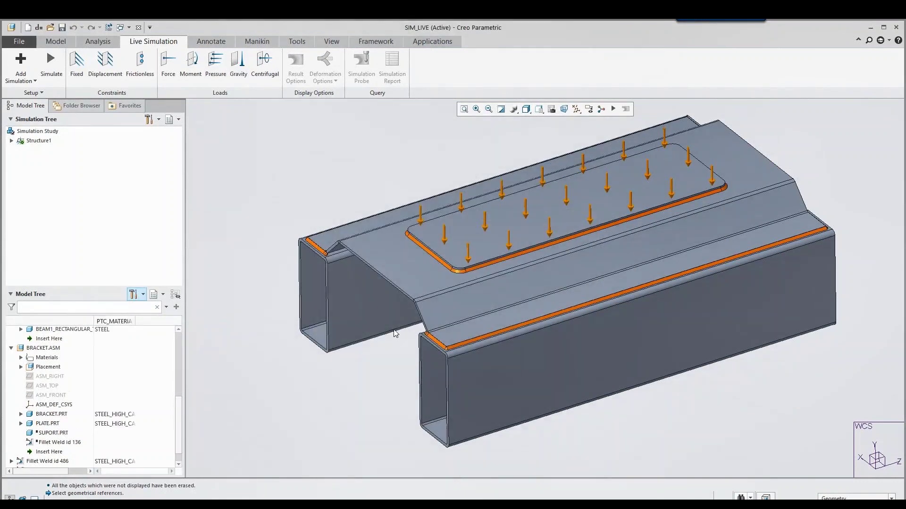
scroll(120, 386, "down", 1)
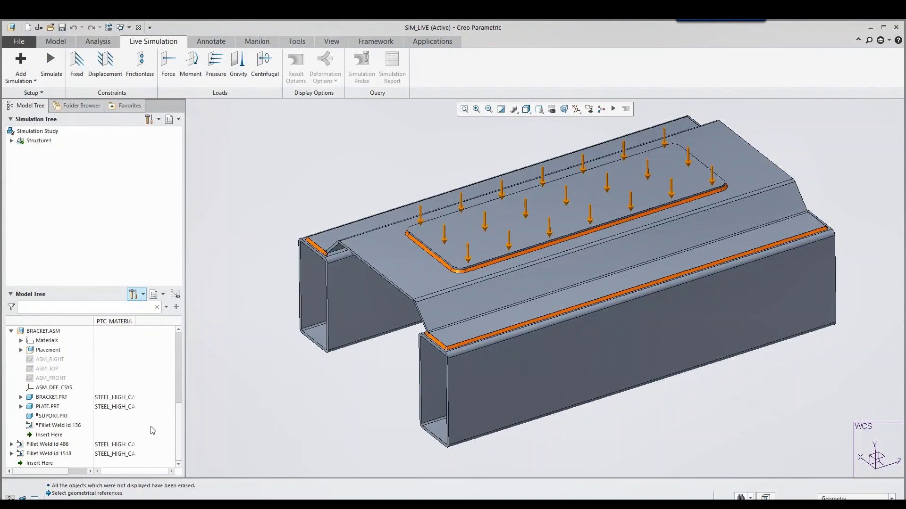
Run the live simulation and display the Von Mises stress result in MPa.
left_click(59, 78)
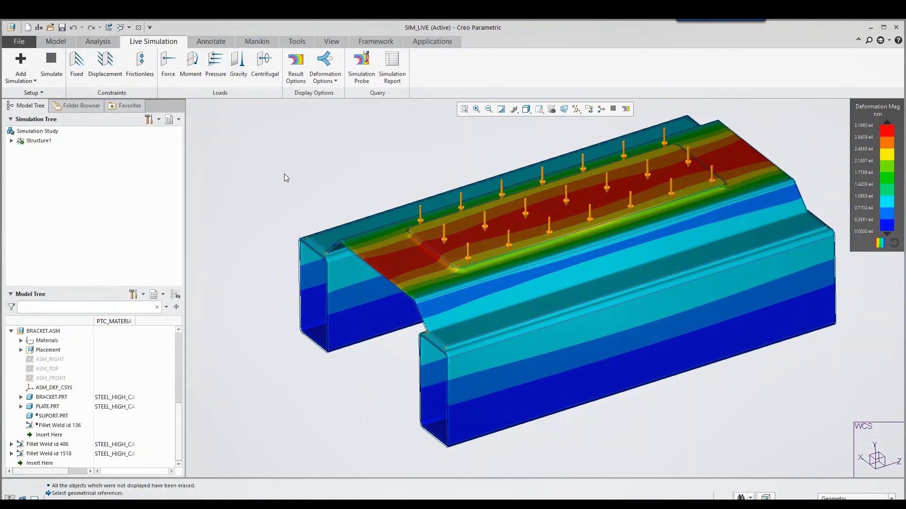
left_click(295, 68)
mouse_move(447, 202)
middle_mouse_down("shift")
mouse_move(447, 243)
mouse_move(446, 221)
middle_mouse_up("shift")
left_click(304, 157)
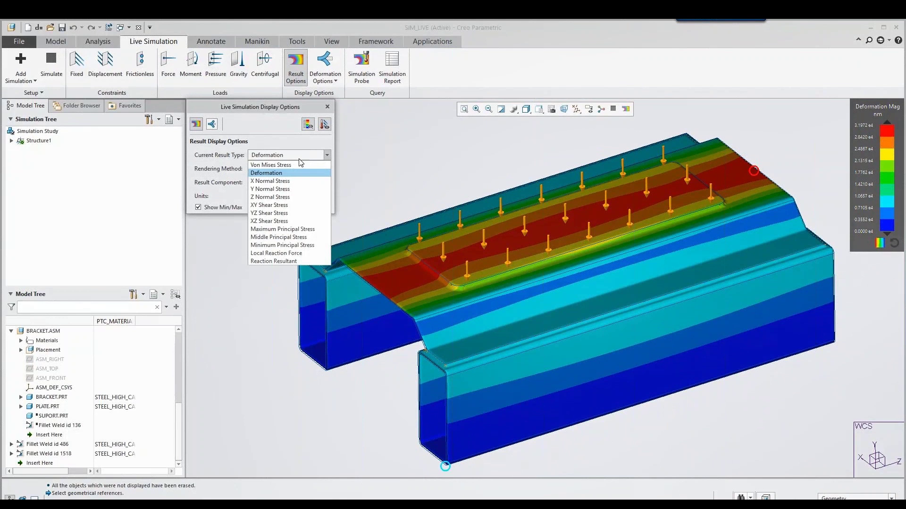
left_click(299, 165)
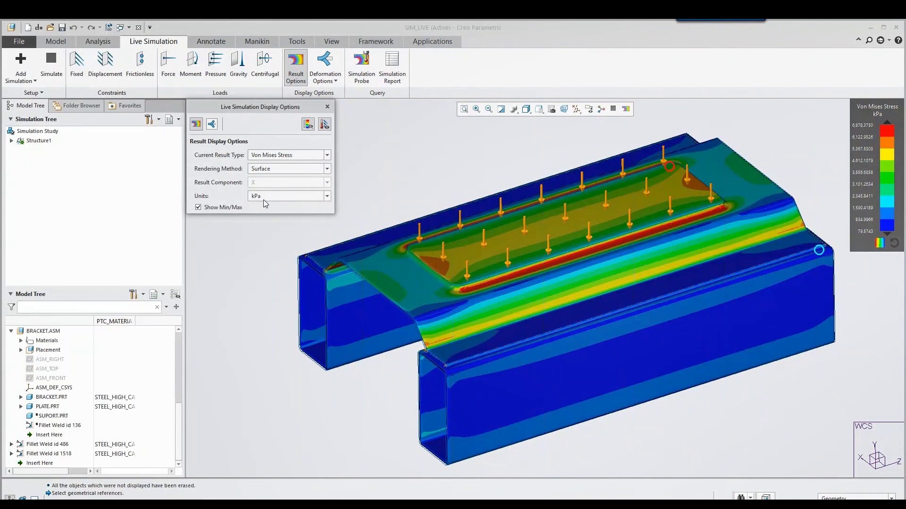
left_click(283, 197)
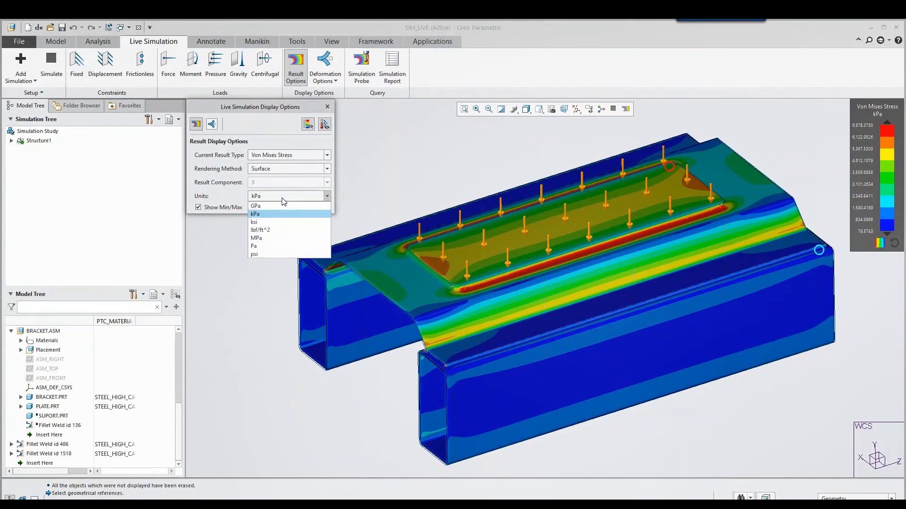
left_click(269, 238)
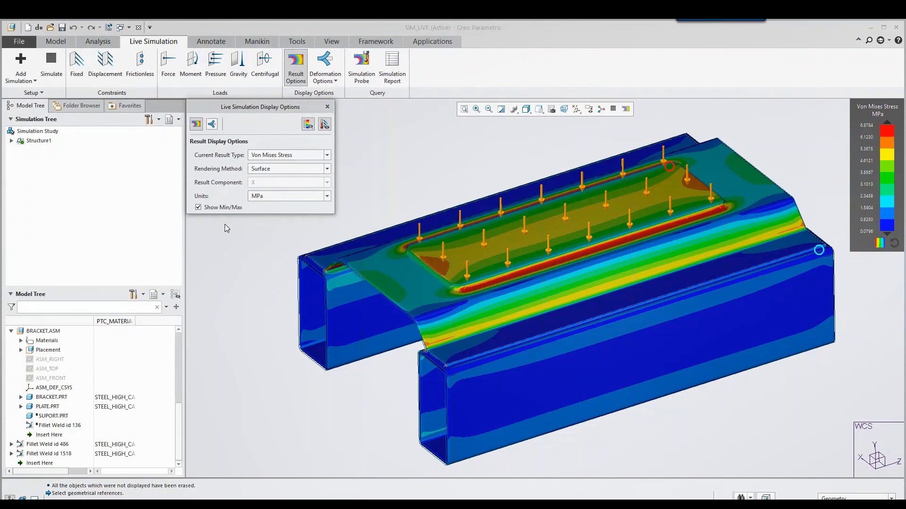
Switch the displayed result to Deformation in mm, then play and stop the deformation animation.
left_click(257, 160)
left_click(259, 174)
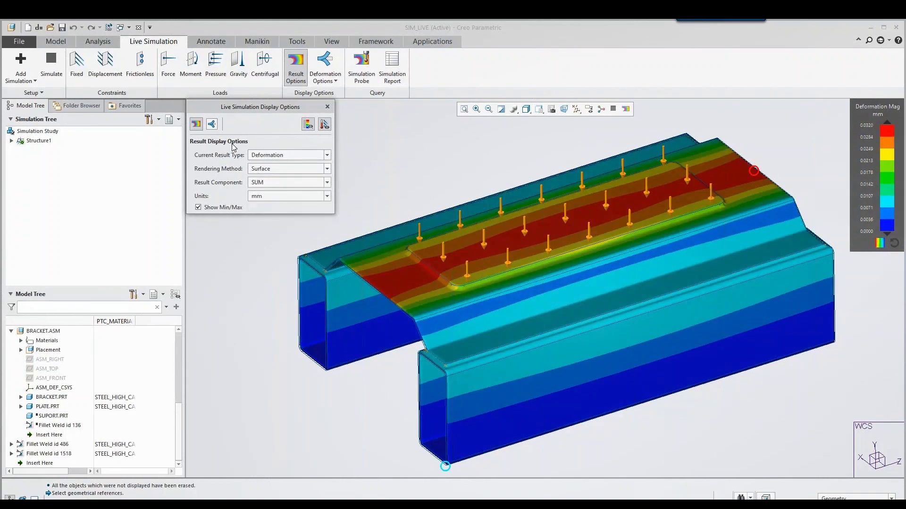
left_click(212, 124)
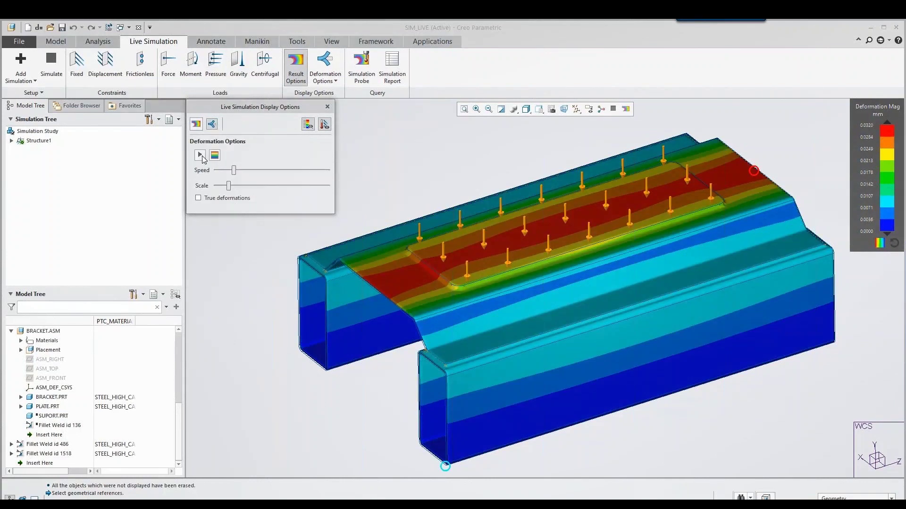
left_click(200, 155)
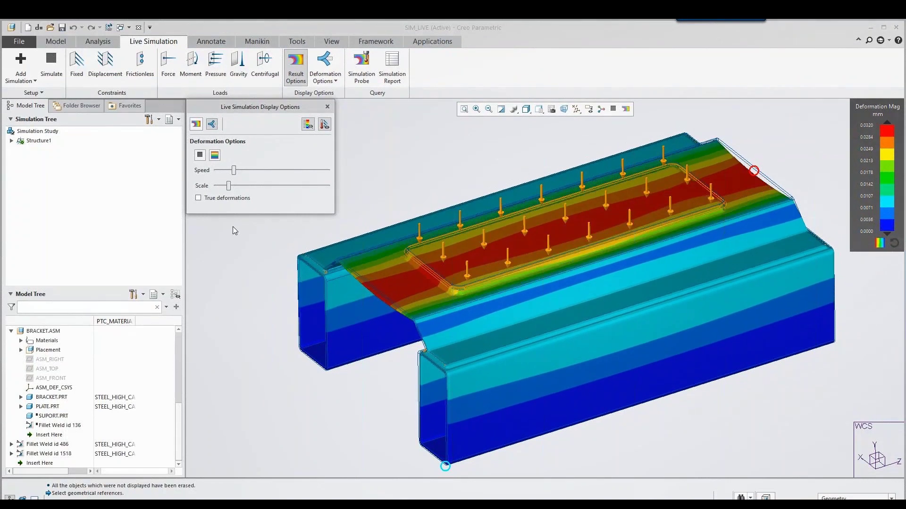
left_click(201, 156)
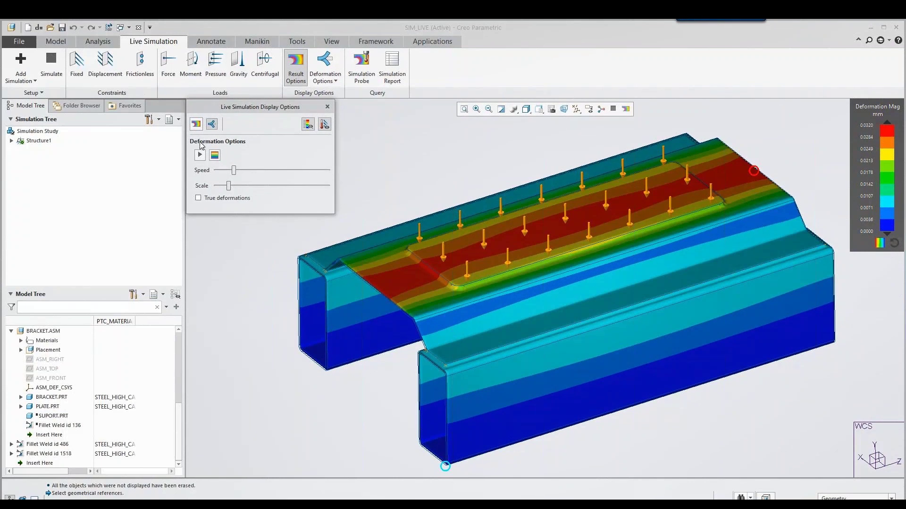
left_click(330, 109)
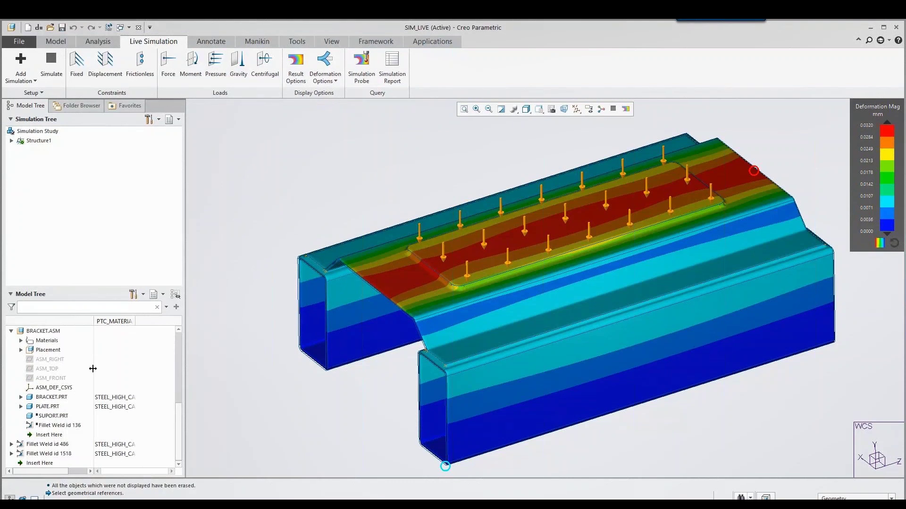
Resume the suppressed SUPORT.PRT and Fillet Weld id 136, assigning STEEL_HIGH_CARBON as the missing material.
left_click(61, 417)
left_click(60, 425, "ctrl")
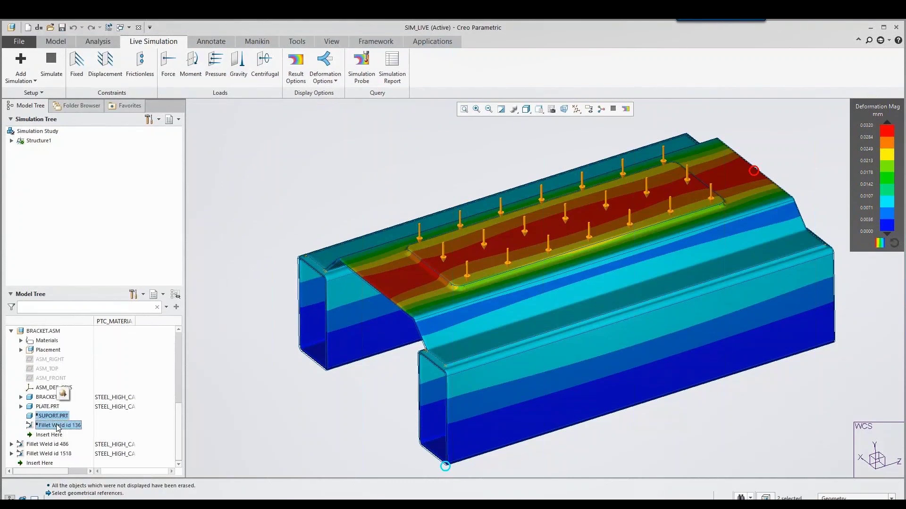
left_click(65, 391)
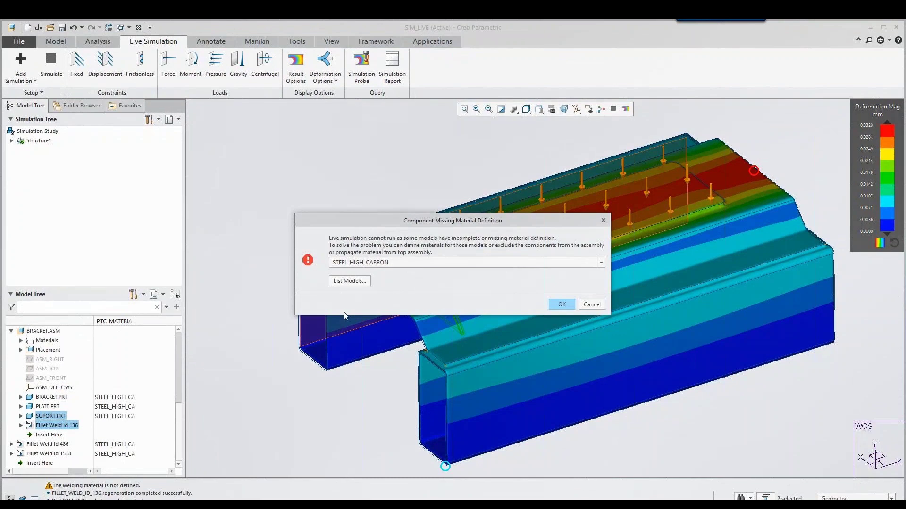
left_click(561, 304)
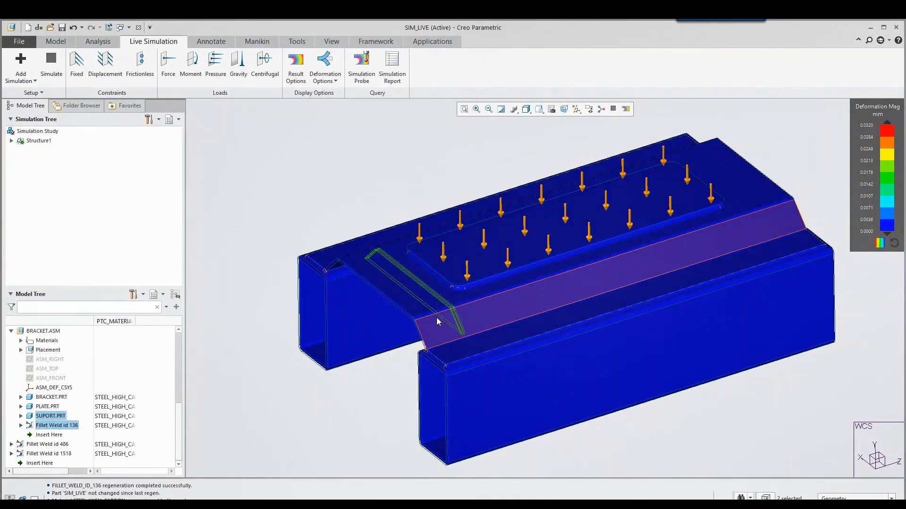
Create a direction pattern of SUPORT.PRT along the bracket's lengthwise bend edge with 6 members spaced 80 mm apart.
middle_click_drag(436, 321, 474, 217)
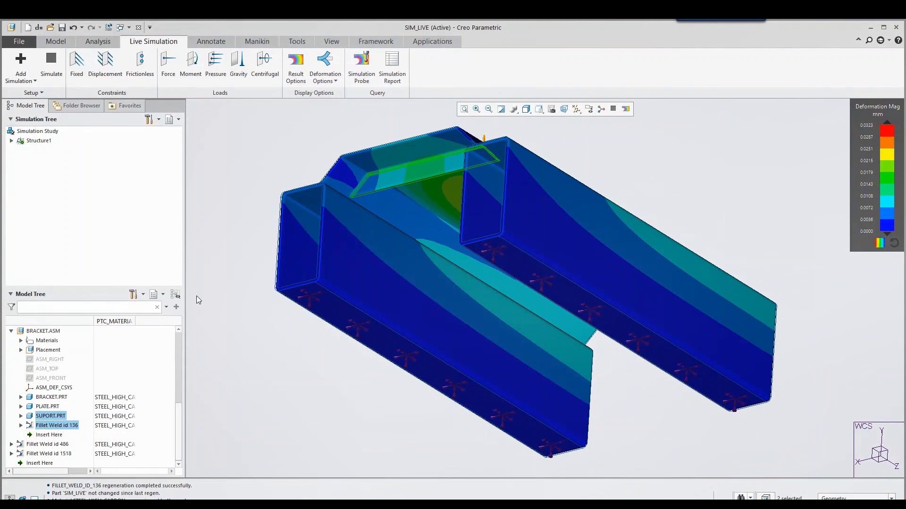
left_click(60, 416)
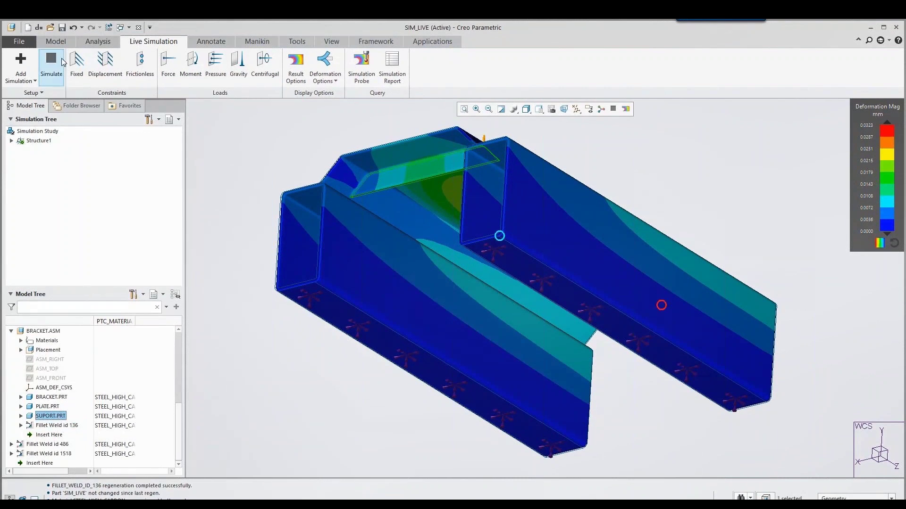
left_click(58, 42)
left_click(438, 63)
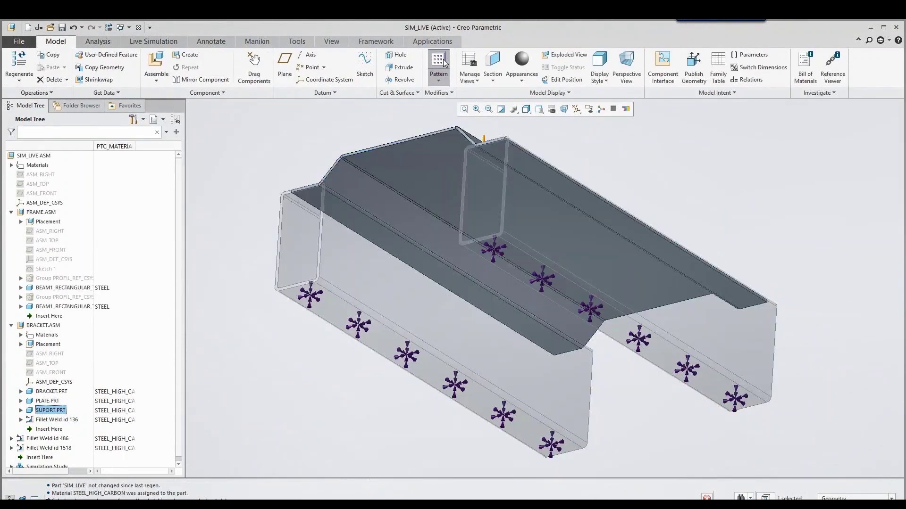
left_click(44, 68)
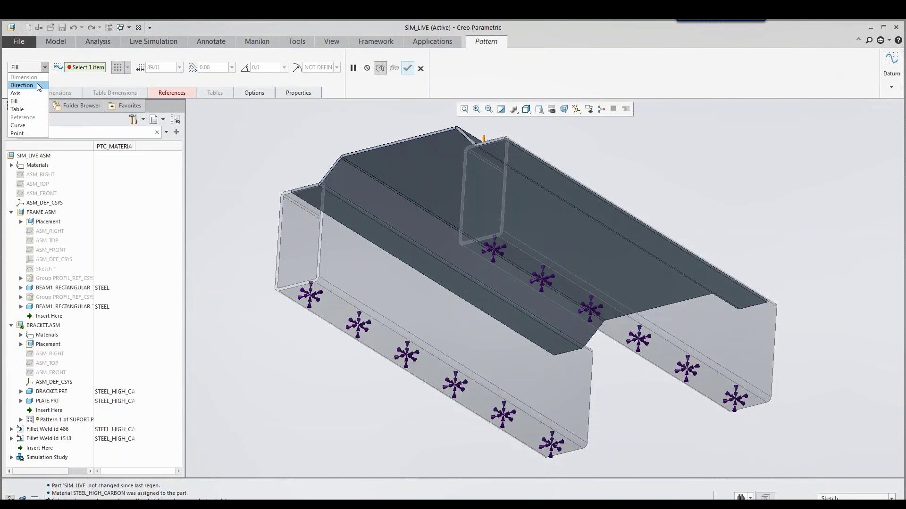
left_click(38, 85)
left_click(352, 165)
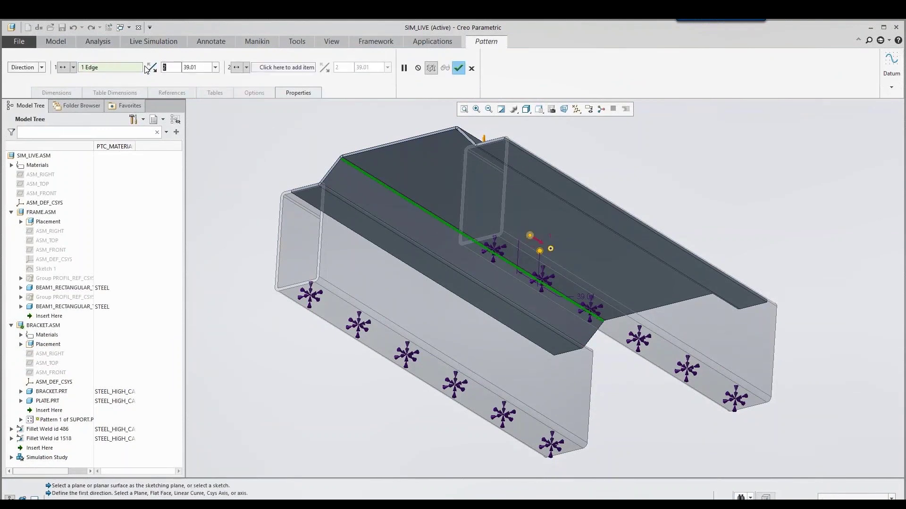
type("6")
key("Tab")
type("80")
key("Return")
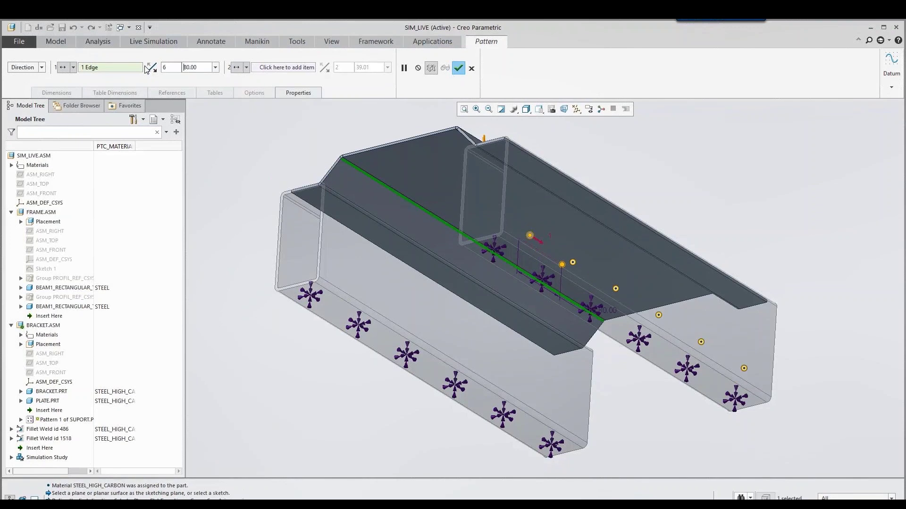
middle_click(278, 149)
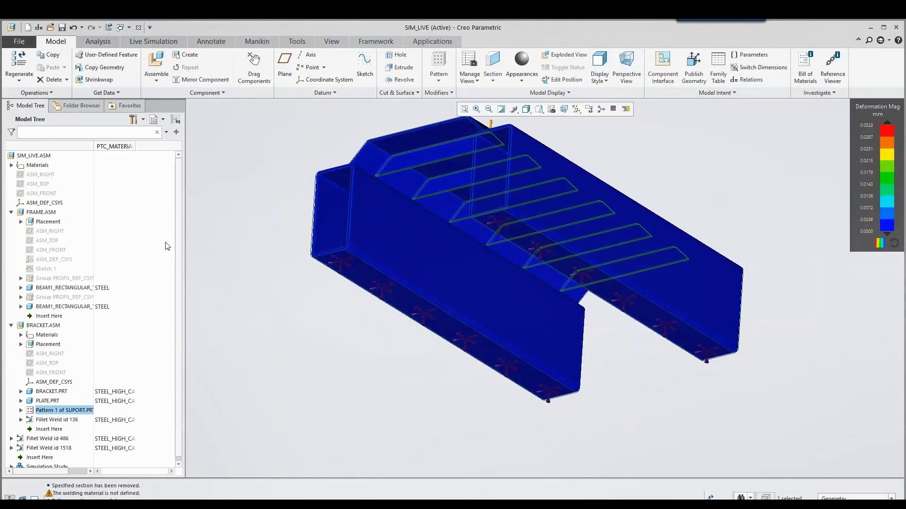
Create a reference pattern of Fillet Weld id 136 that follows the SUPORT.PRT pattern in BRACKET.ASM.
left_click(57, 420)
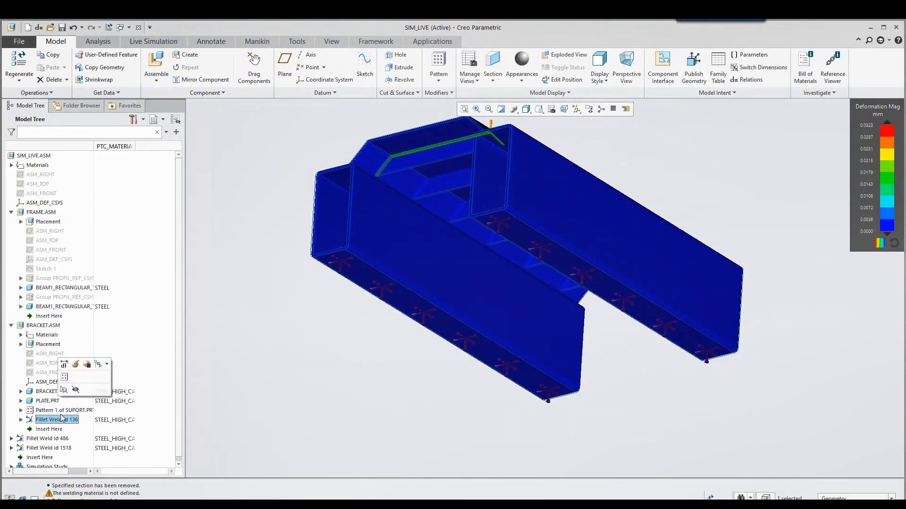
left_click(63, 372)
middle_click(278, 327)
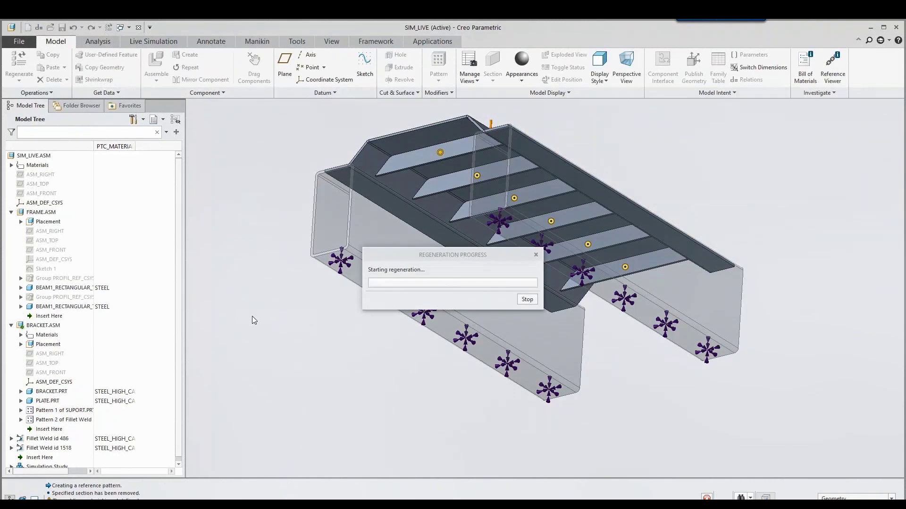
key("Return")
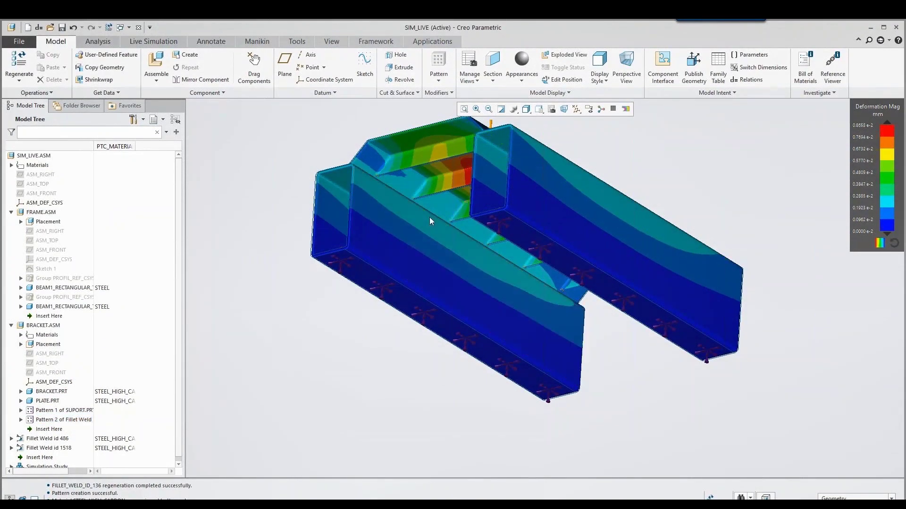
Activate BRACKET.PRT, set its sheet thickness to 5 mm, then reactivate and regenerate the top assembly.
mouse_move(430, 223)
middle_mouse_down()
mouse_move(435, 211)
mouse_move(439, 236)
middle_mouse_up()
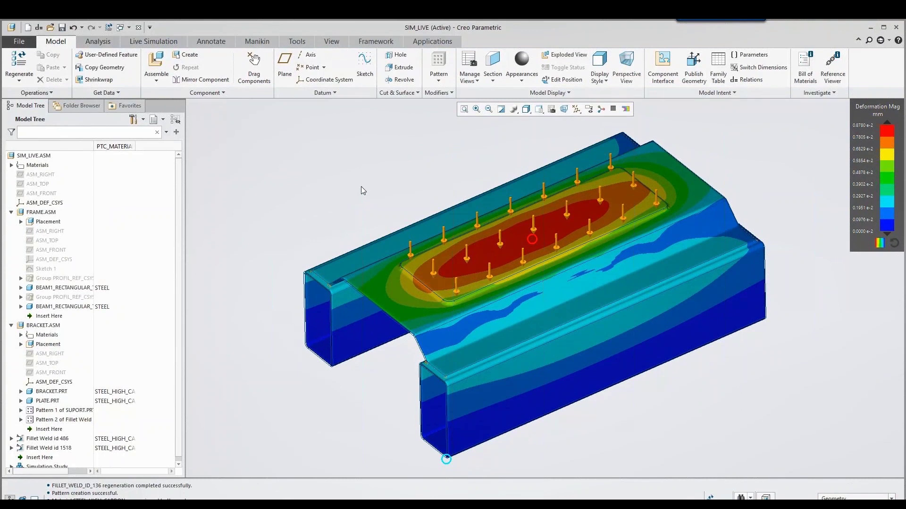
left_click(353, 265)
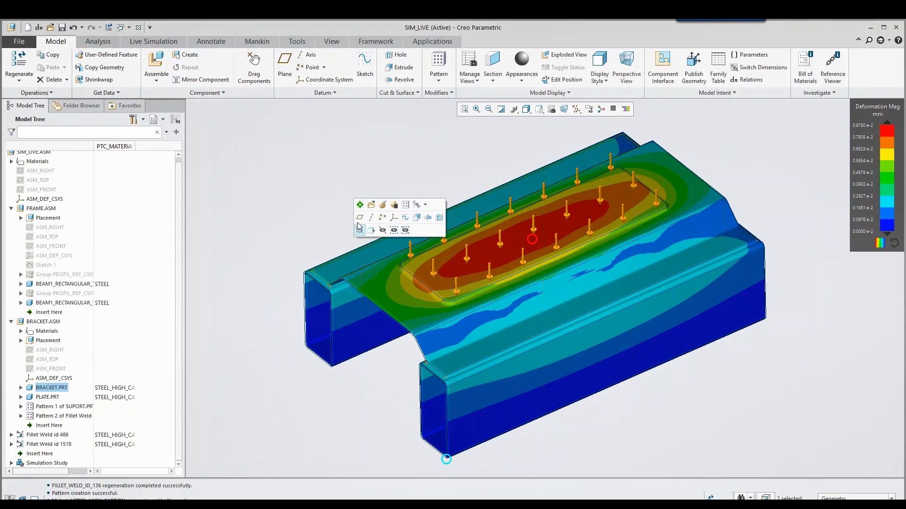
left_click(361, 206)
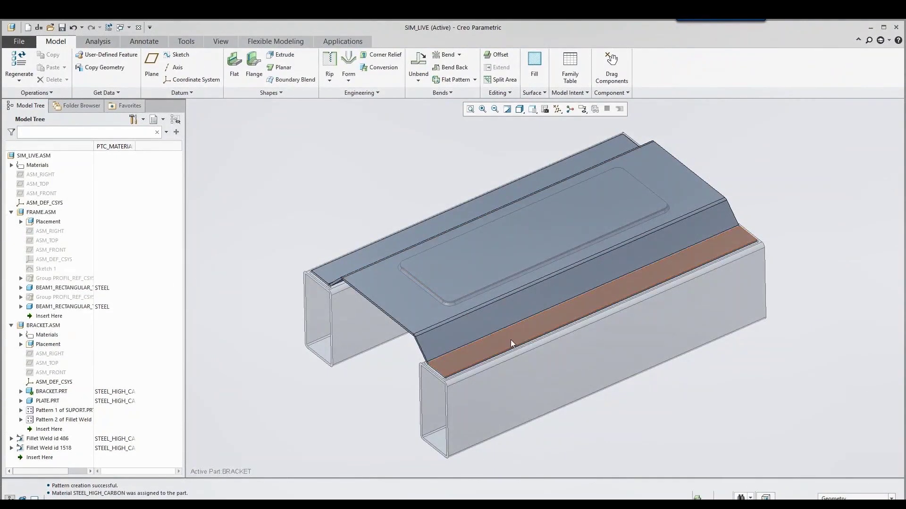
left_click(514, 339)
double_click(609, 322)
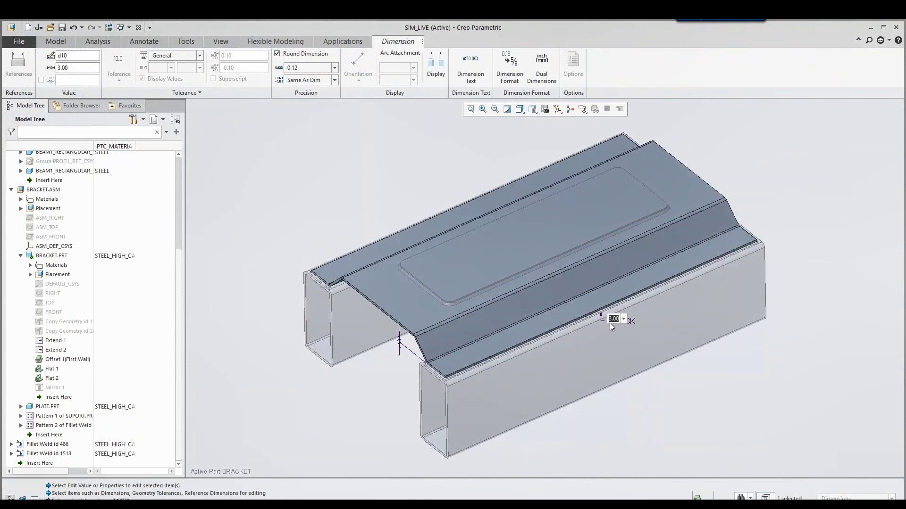
key("ctrl+g")
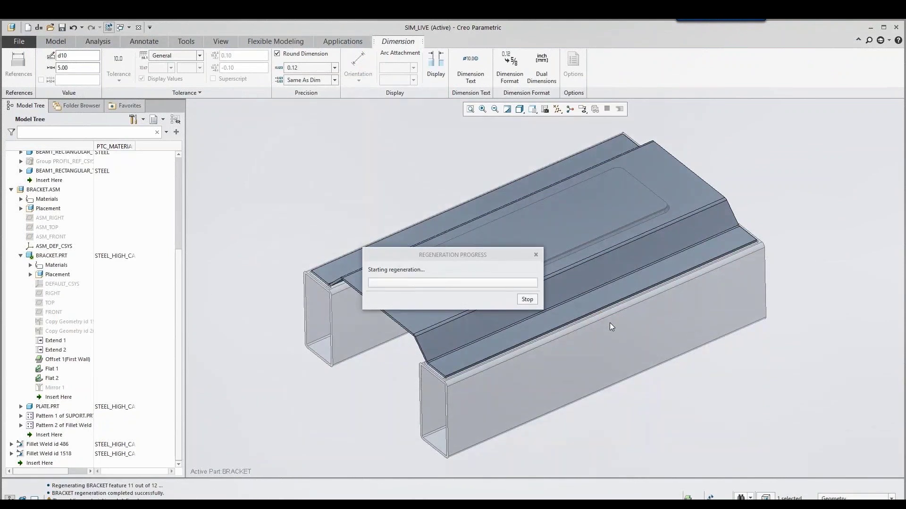
key("ctrl+a")
key("ctrl+g")
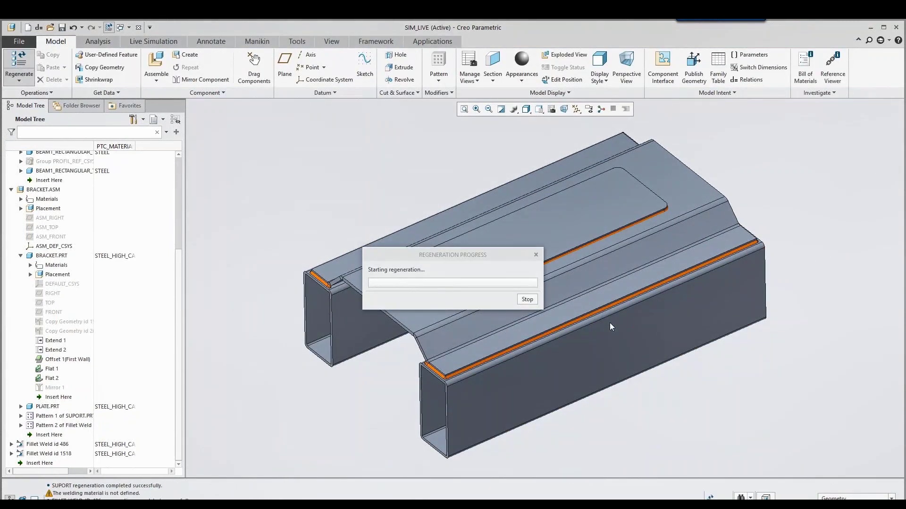
Rerun the live simulation on the regenerated assembly and inspect the deformation plot.
left_click(154, 41)
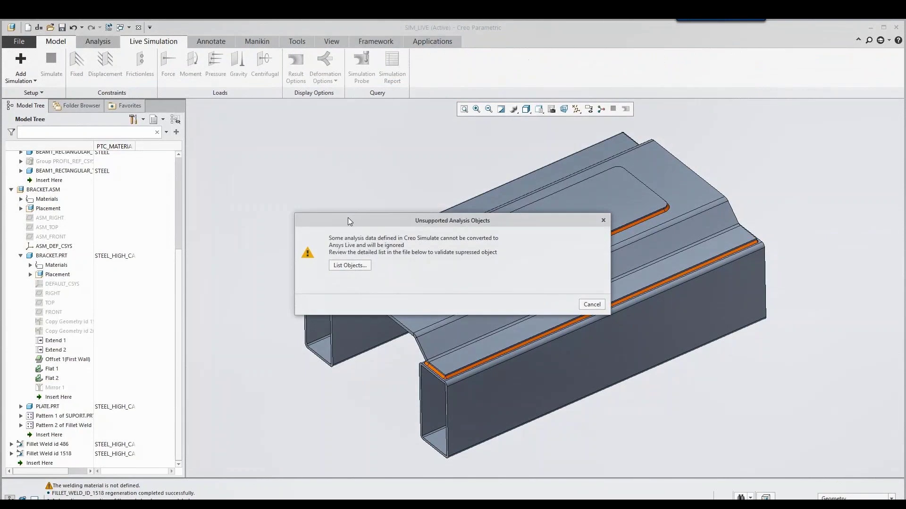
left_click(613, 109)
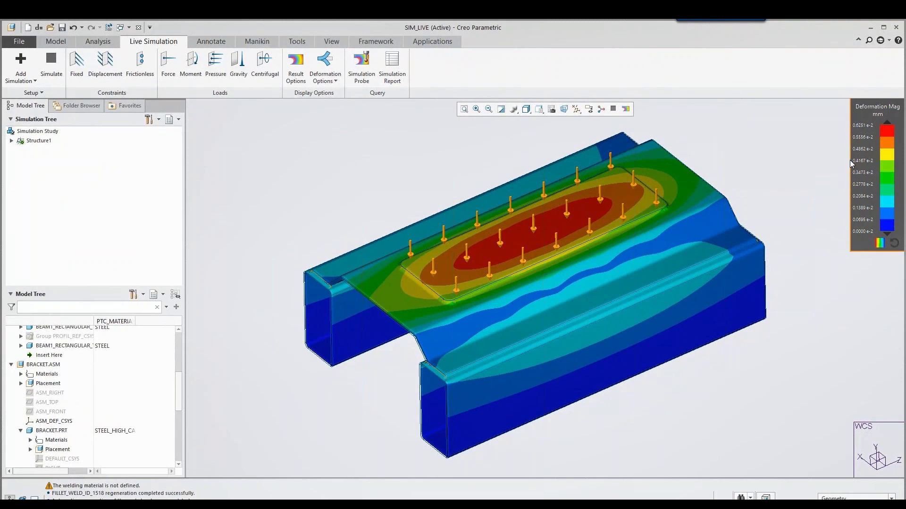
mouse_move(557, 278)
middle_mouse_down()
mouse_move(509, 184)
mouse_move(572, 267)
middle_mouse_up()
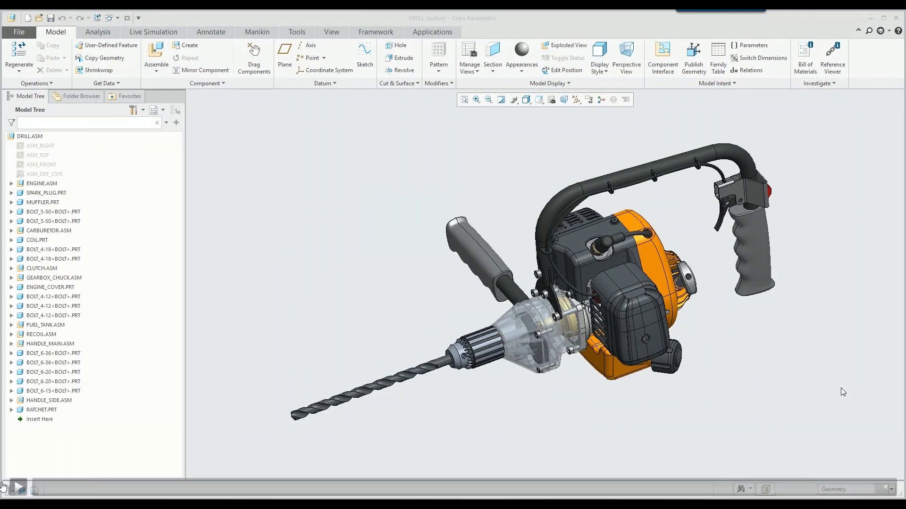
left_click(19, 488)
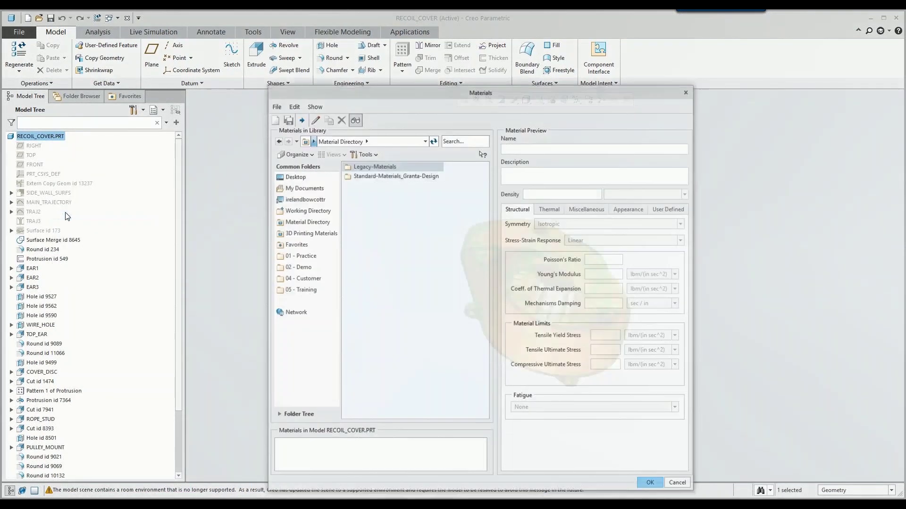
Assign the ABS material from the Standard-Materials_Granta-Design Plastics library folder to RECOIL_COVER.PRT.
double_click(378, 176)
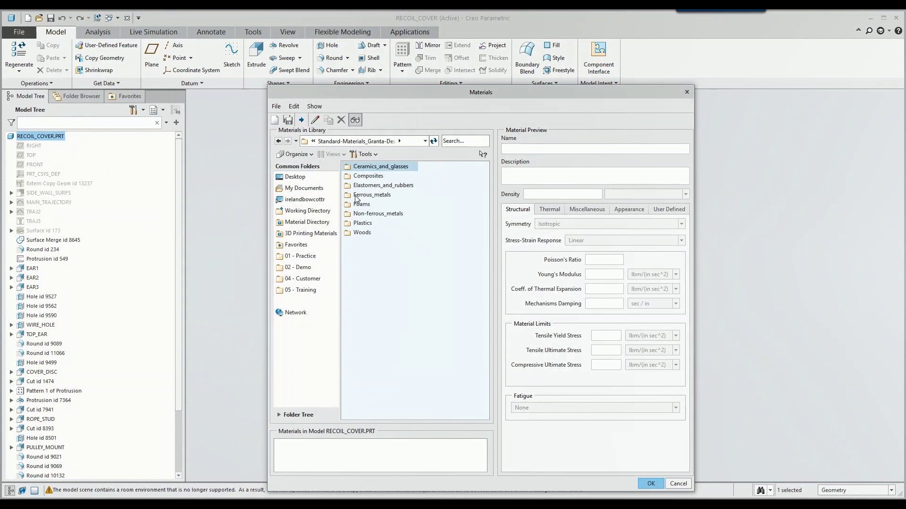
double_click(361, 223)
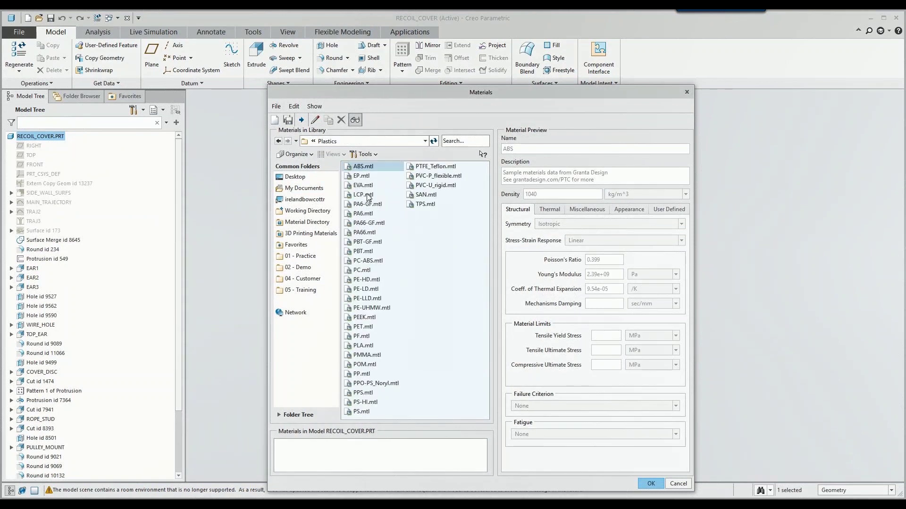
double_click(365, 167)
left_click(649, 484)
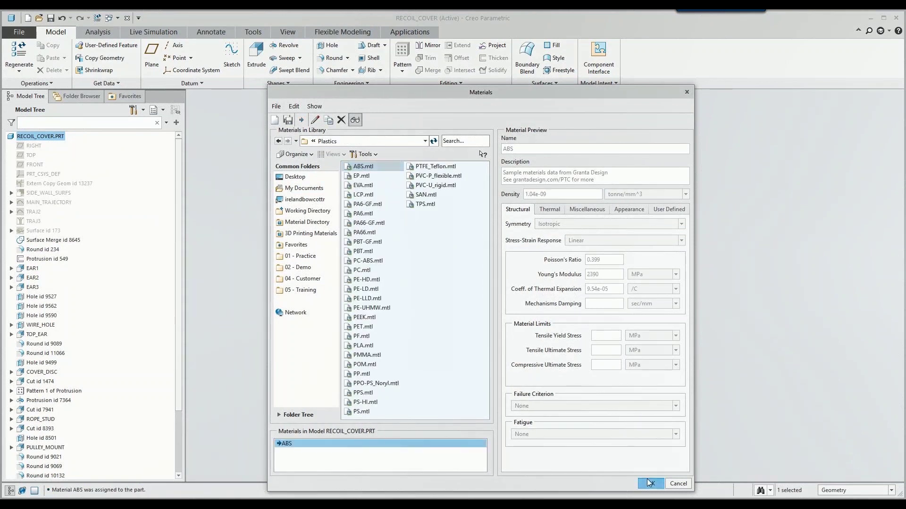
Add a modal simulation study to the recoil cover in Live Simulation.
left_click(444, 401)
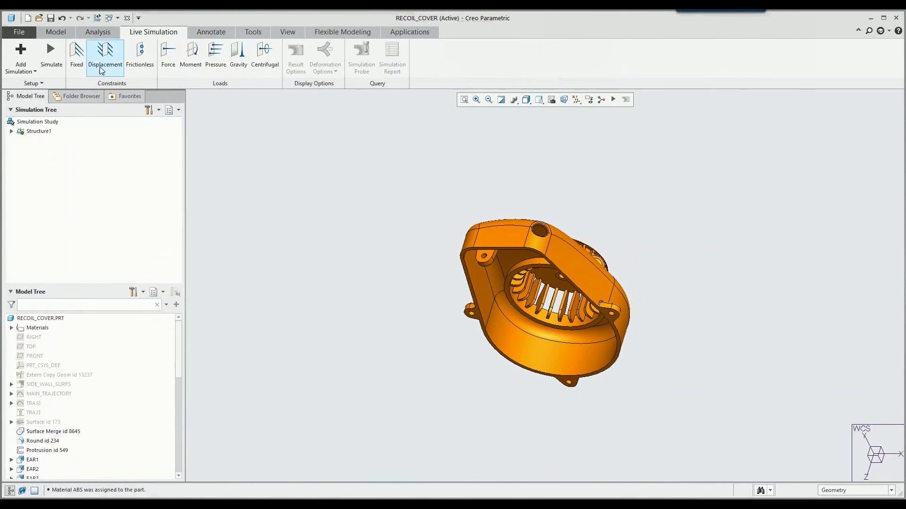
left_click(21, 66)
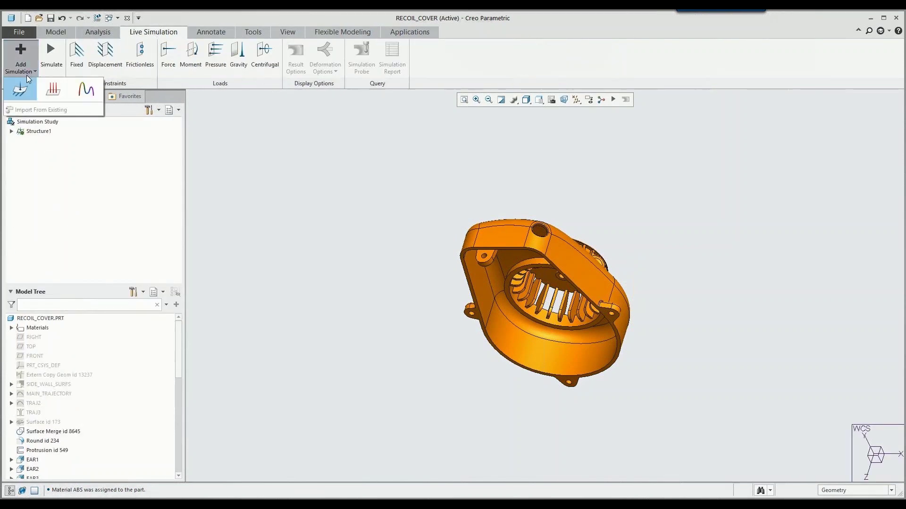
left_click(86, 92)
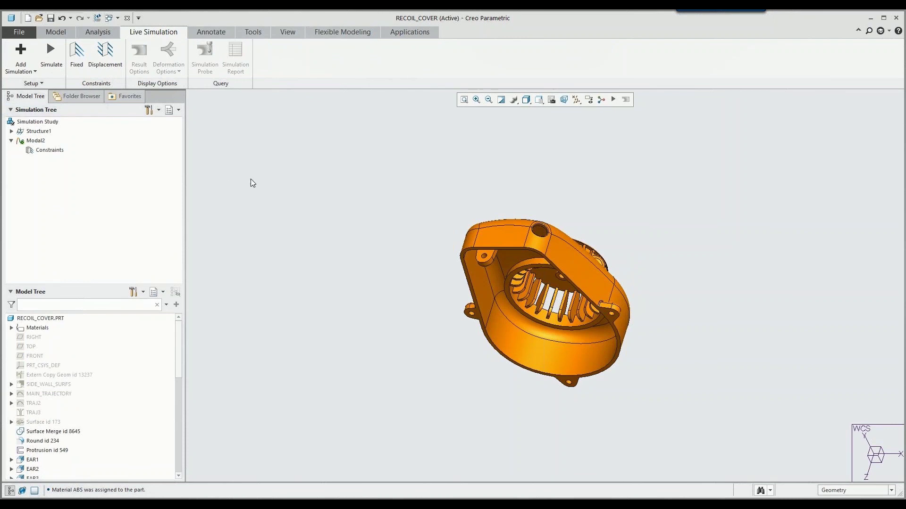
Run the unconstrained modal simulation live, then play and stop its deformation animation.
left_click(57, 66)
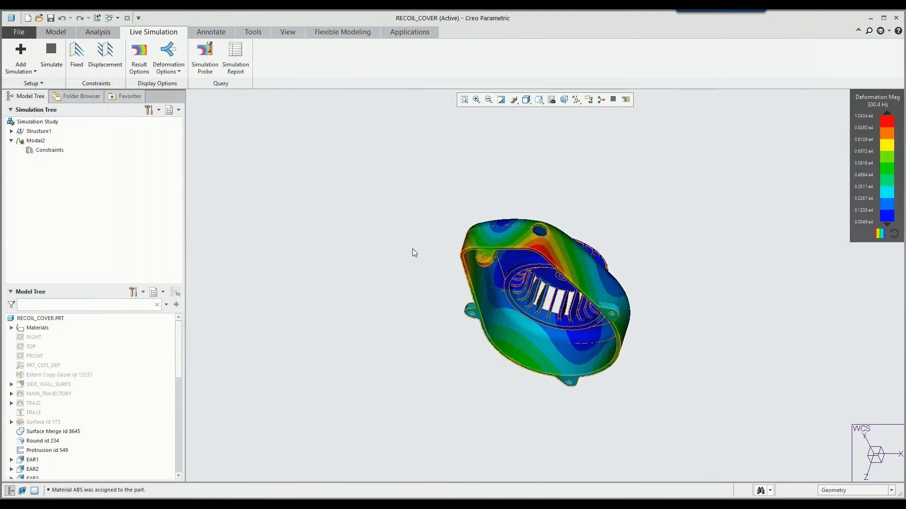
left_click(179, 69)
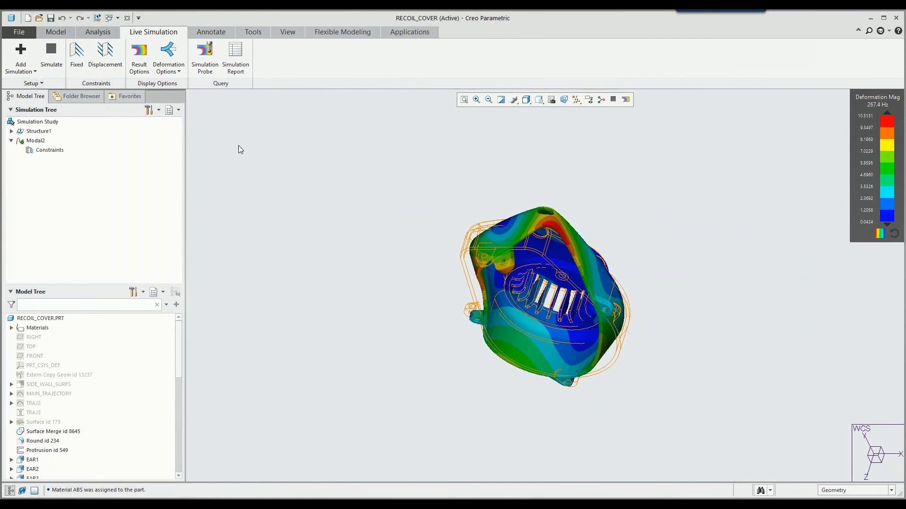
left_click(164, 69)
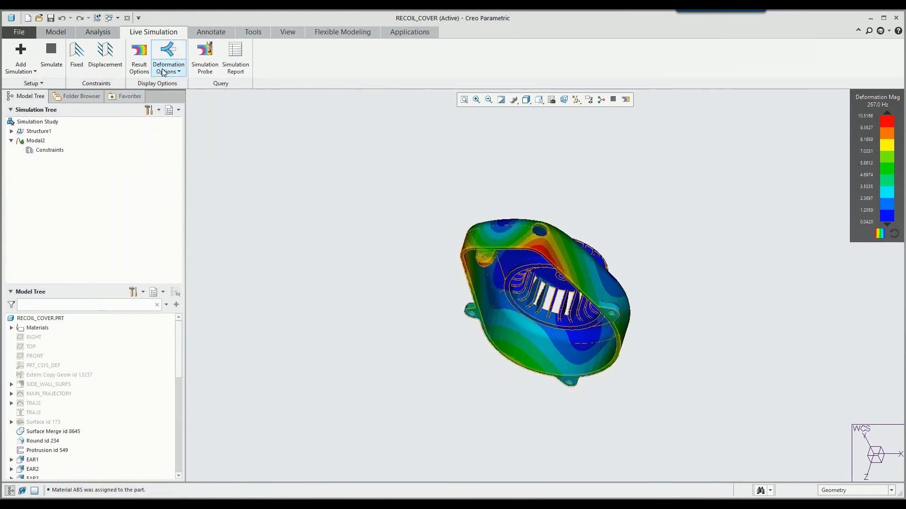
Add a fixed constraint to the flat mounting-ear face and the open rim surface of the recoil cover.
left_click(77, 56)
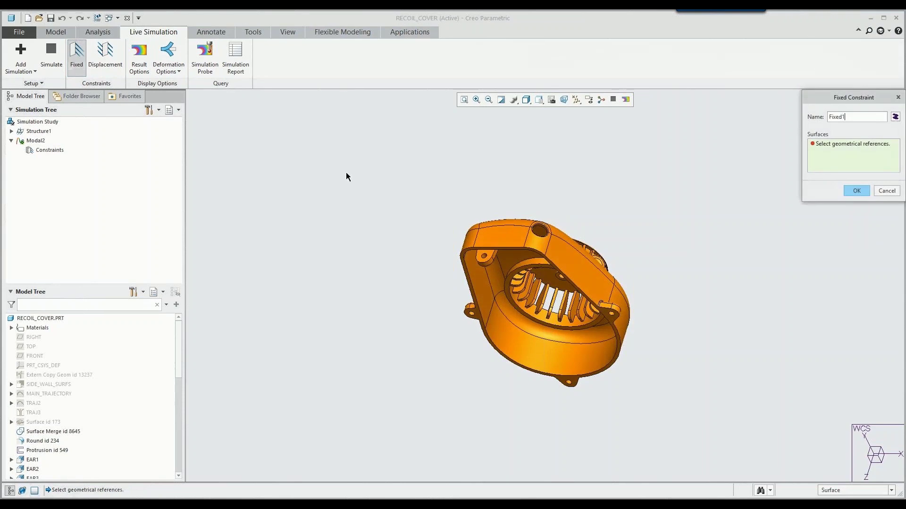
middle_click_drag(346, 172, 497, 249)
left_click(491, 250)
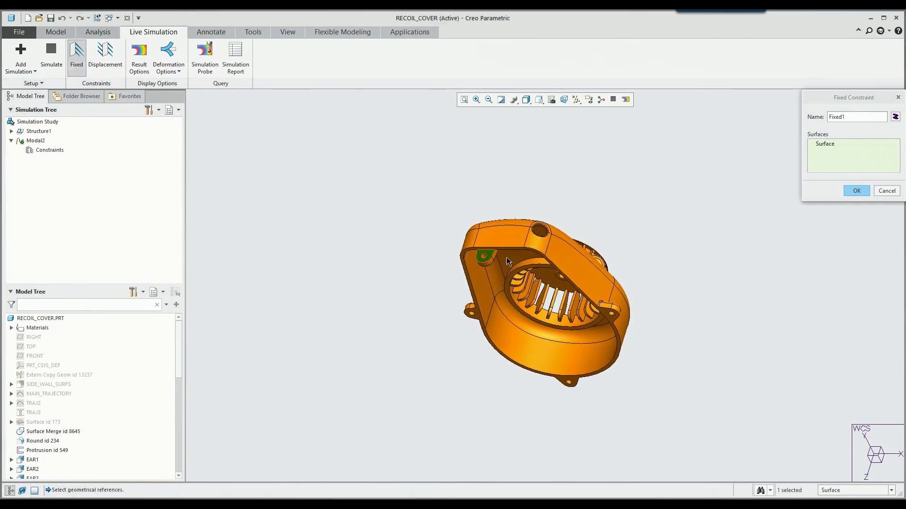
scroll(607, 311, "up", 3)
left_click(605, 316)
middle_click(719, 269)
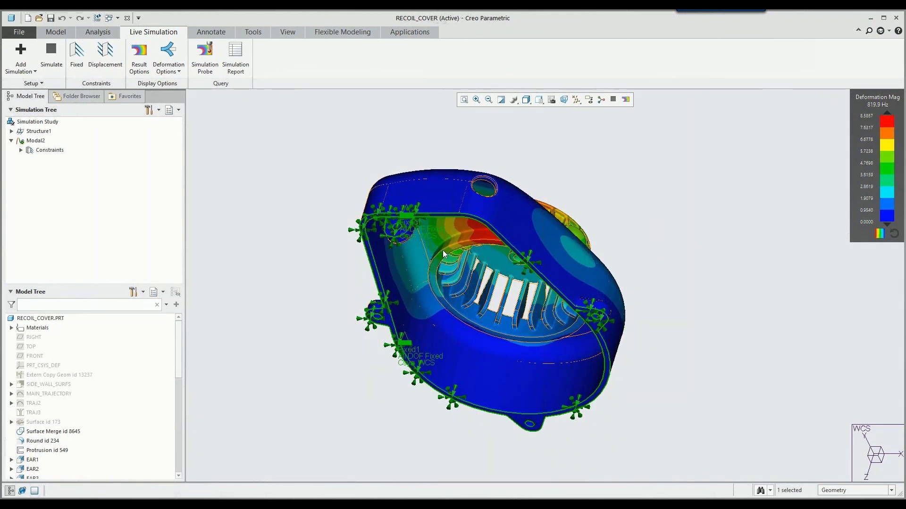
Play the deformation animation of the constrained cover, viewed from its vented outer side.
middle_click_drag(443, 250, 390, 273)
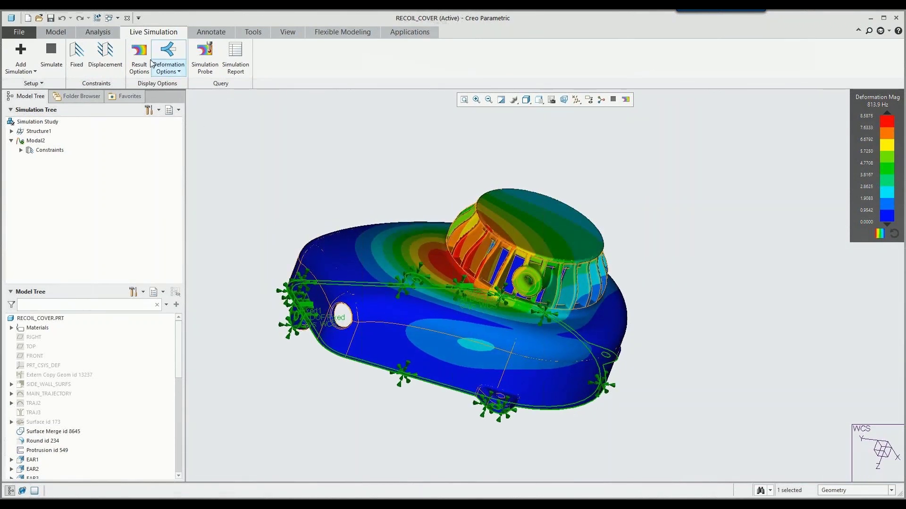
left_click(139, 57)
left_click(212, 116)
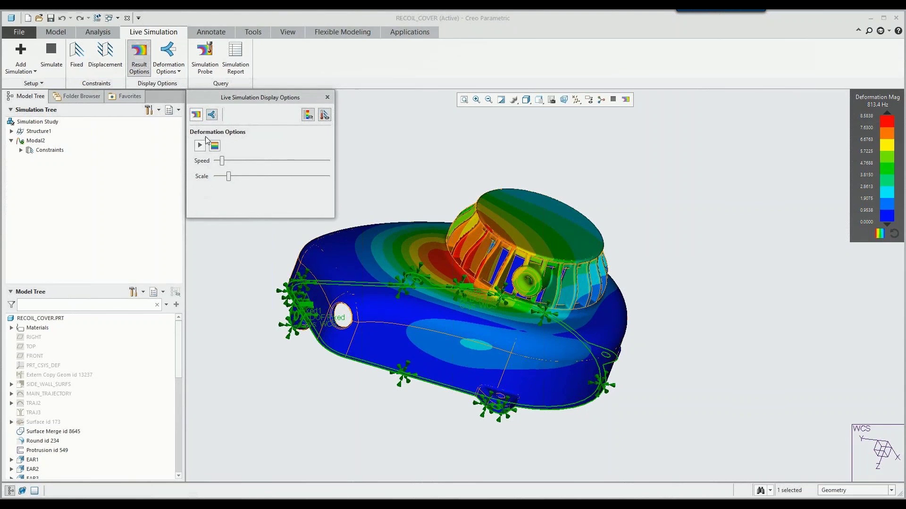
left_click(200, 146)
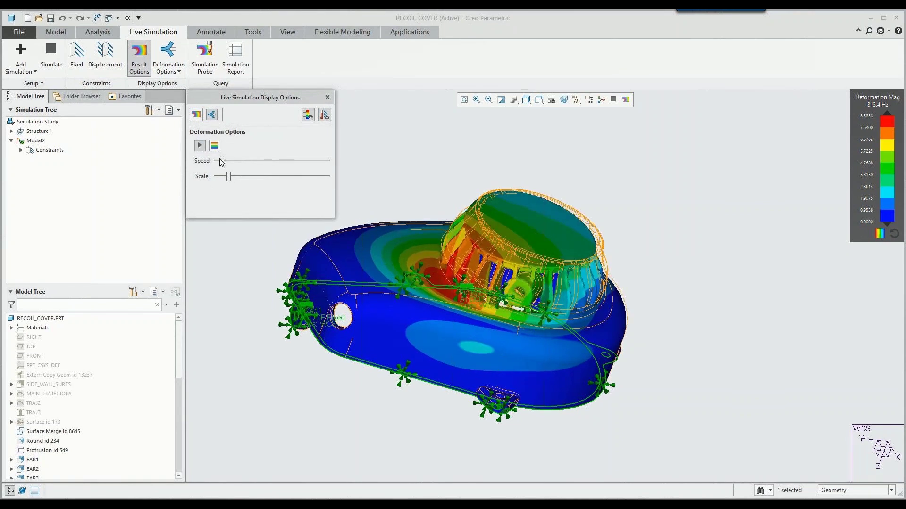
Step the displayed deformation result through modes 2 to 6, then return it to mode 1.
left_click(196, 116)
middle_click_drag(408, 249, 488, 247, "shift")
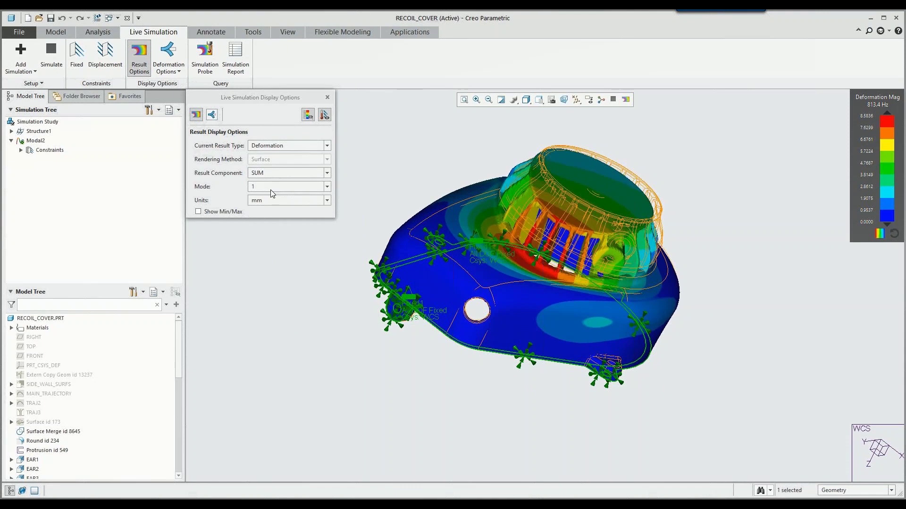
scroll(271, 190, "down", 1)
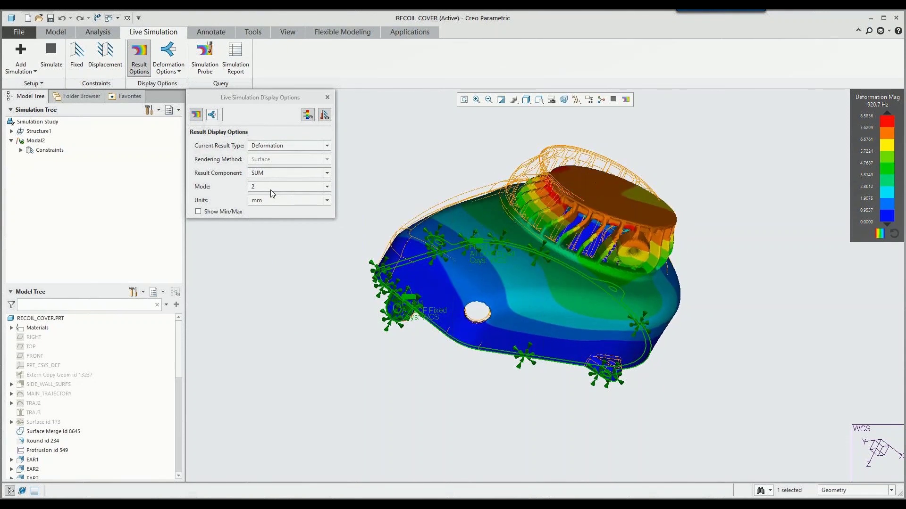
scroll(272, 194, "down", 1)
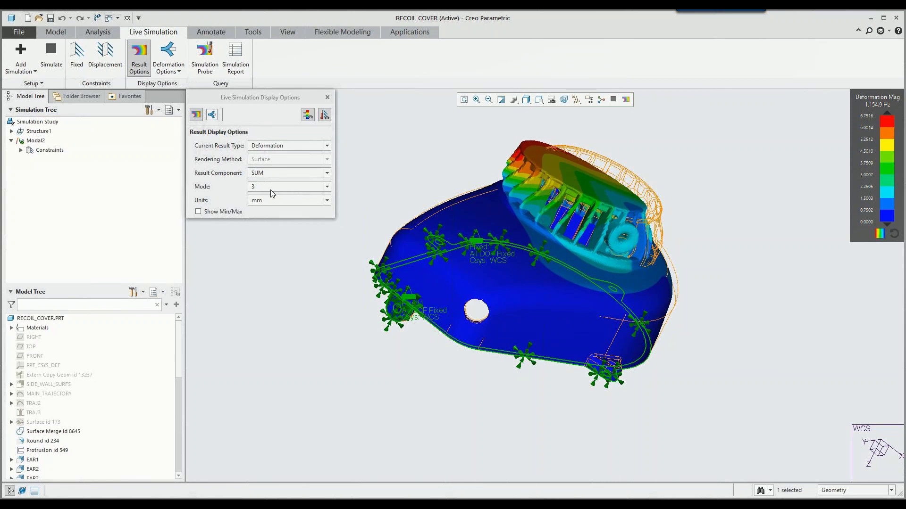
scroll(272, 194, "down", 1)
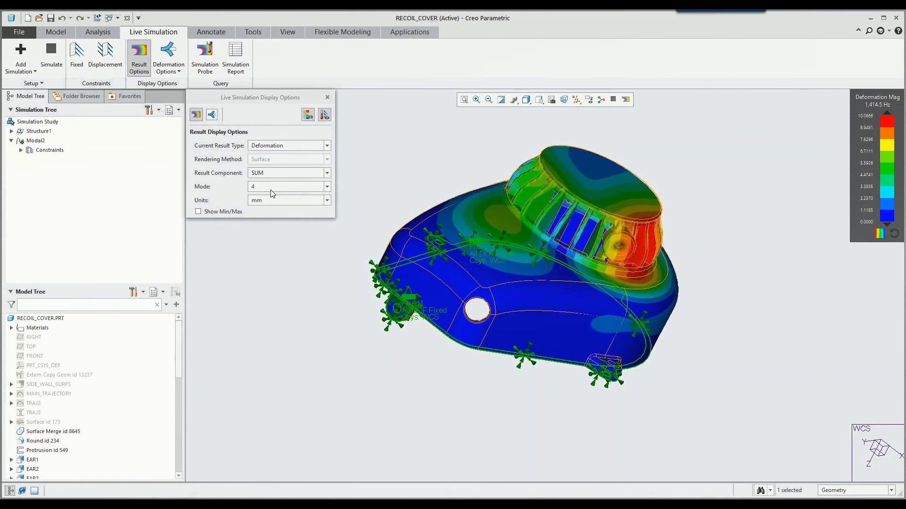
scroll(272, 193, "down", 1)
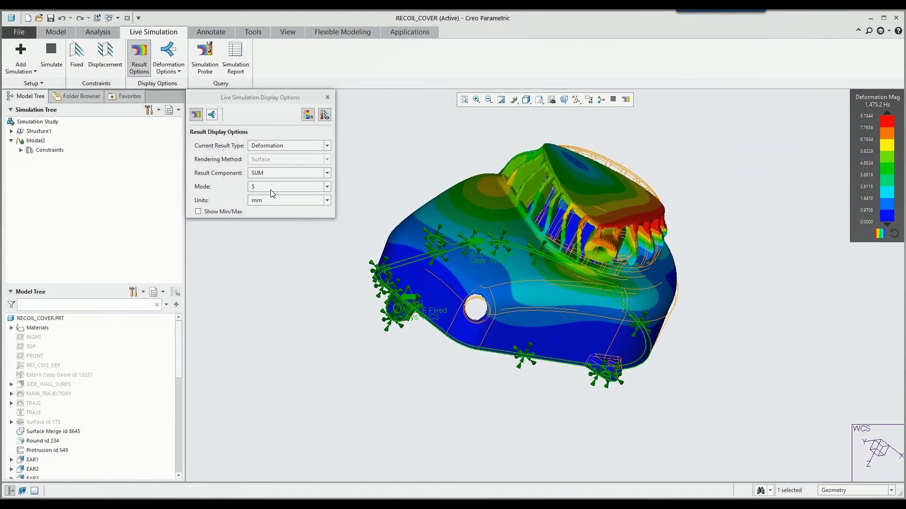
scroll(272, 193, "down", 1)
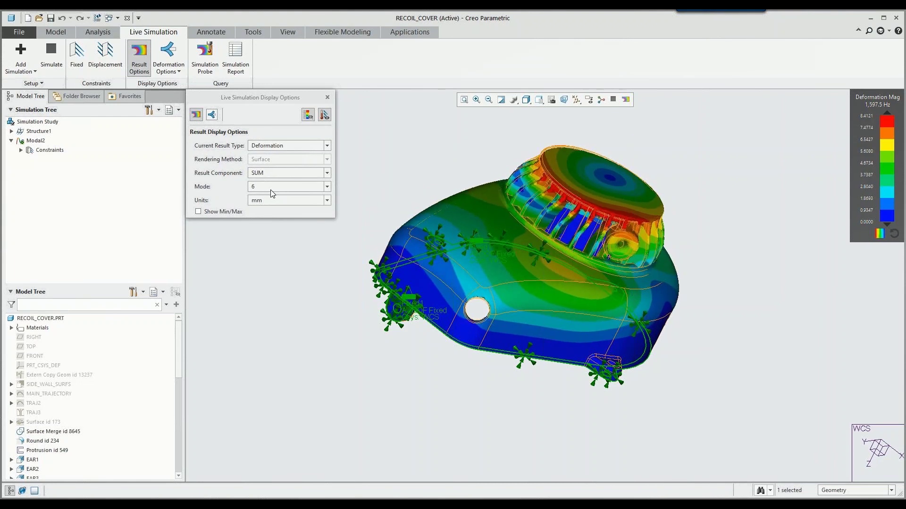
left_click(273, 188)
left_click(286, 197)
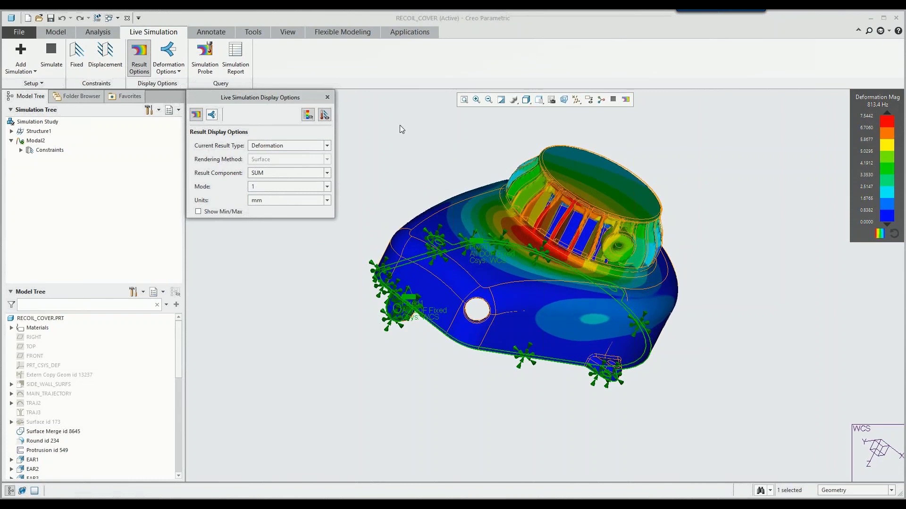
Close the result display options and start a Trajectory Rib feature, viewing the recoil cover from its open inner side.
left_click(327, 97)
left_click(358, 148)
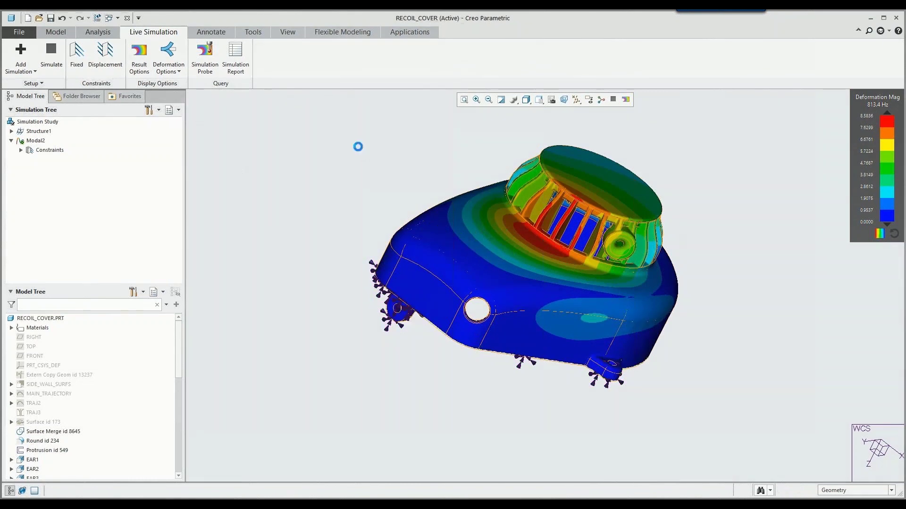
scroll(359, 147, "up", 3)
middle_click_drag(357, 147, 379, 242)
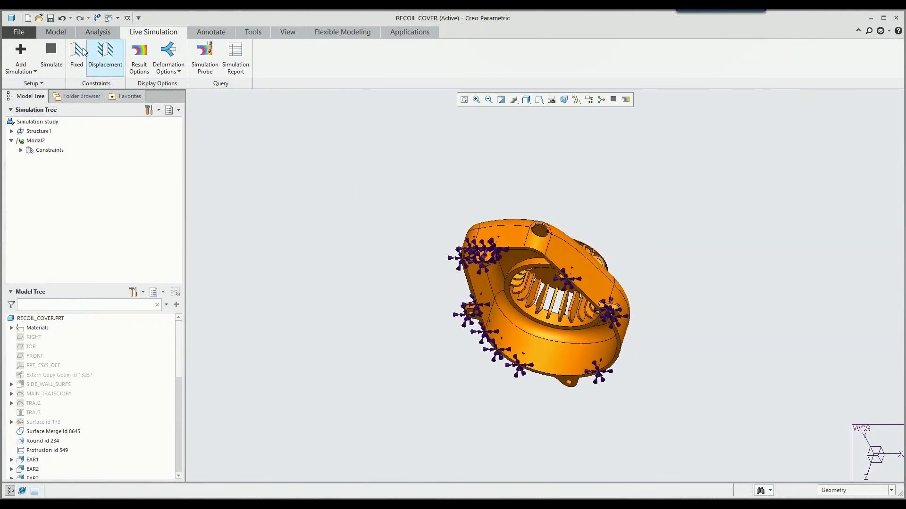
left_click(63, 34)
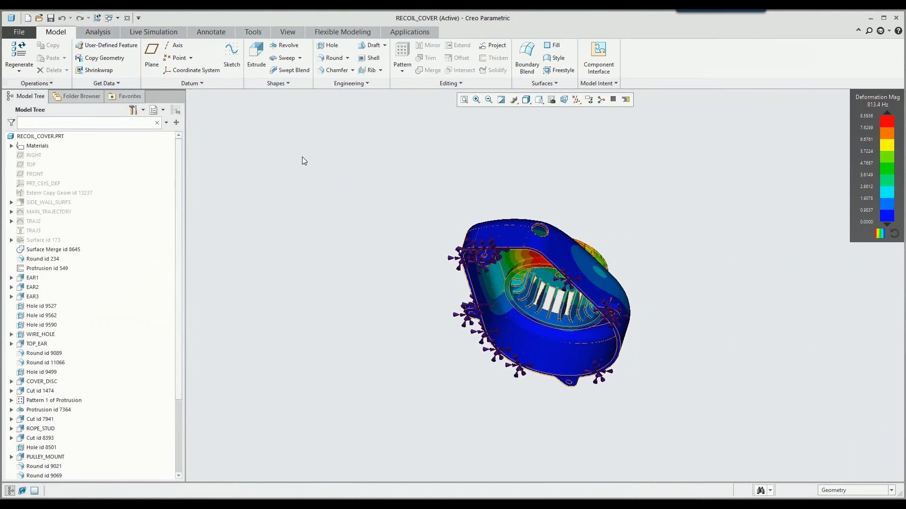
left_click(361, 77)
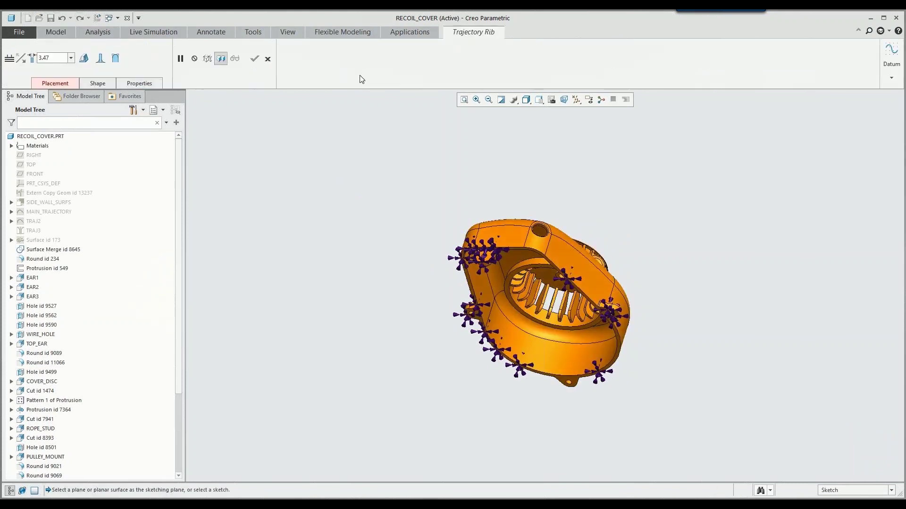
middle_click_drag(476, 326, 537, 165)
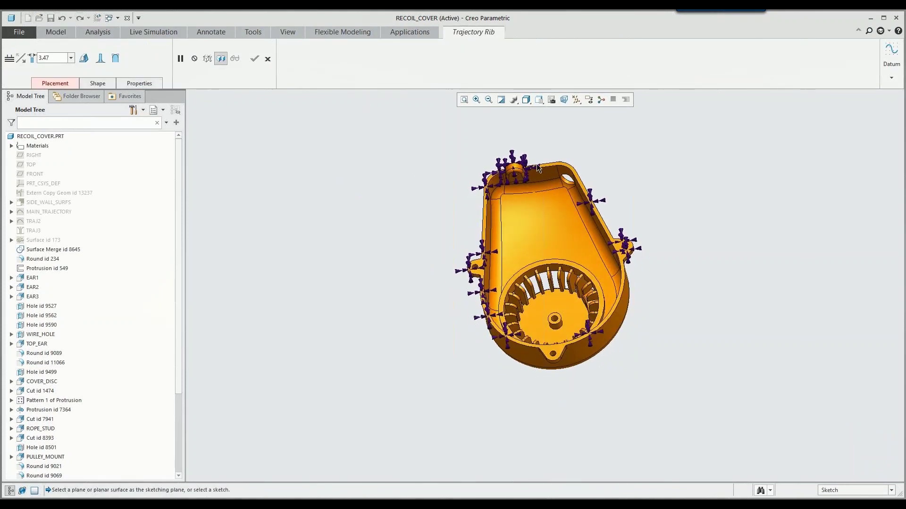
Create a datum plane offset 30 from the cover's open rim surface into its interior.
scroll(537, 166, "down", 1)
left_click(890, 73)
left_click(867, 109)
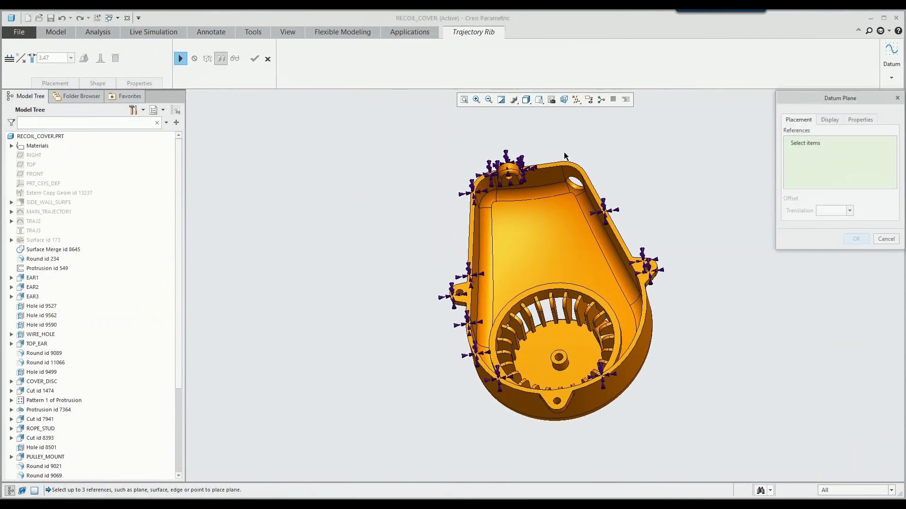
scroll(570, 164, "down", 2)
left_click(572, 165)
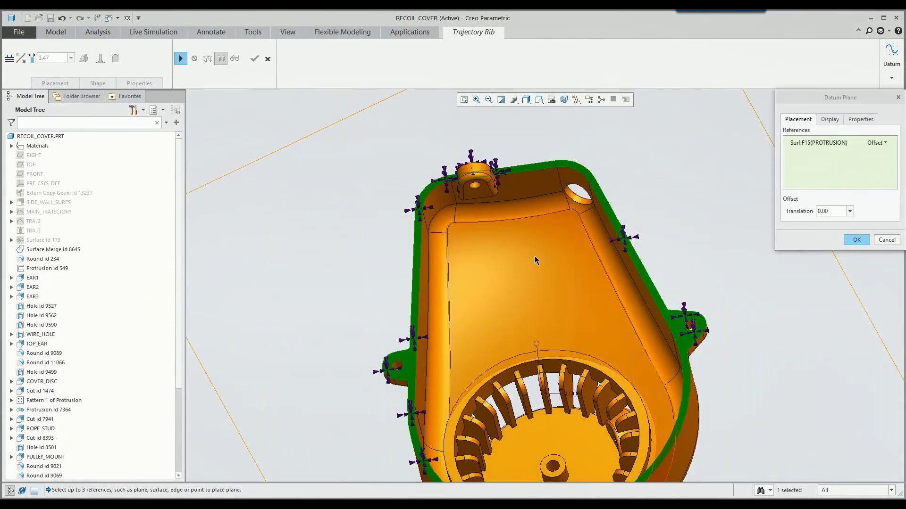
scroll(534, 256, "up", 3)
left_click_drag(533, 311, 573, 382)
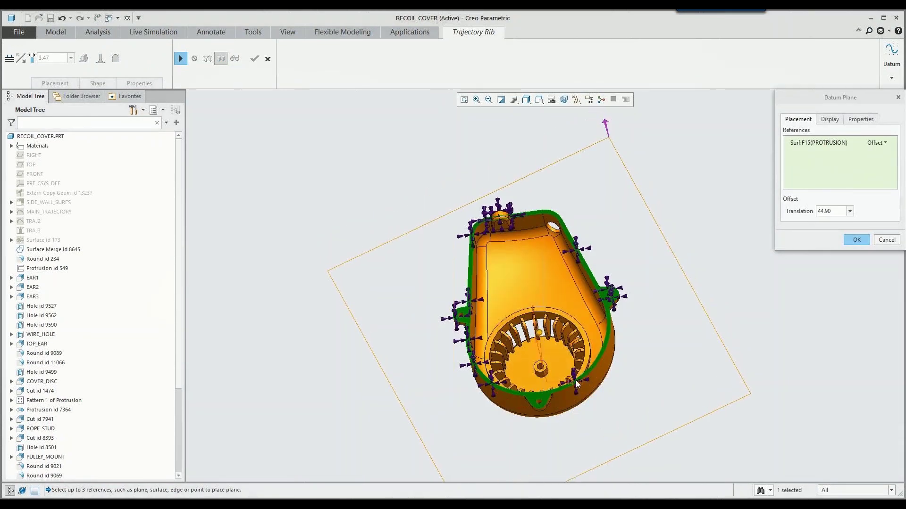
double_click(574, 380)
key("Return")
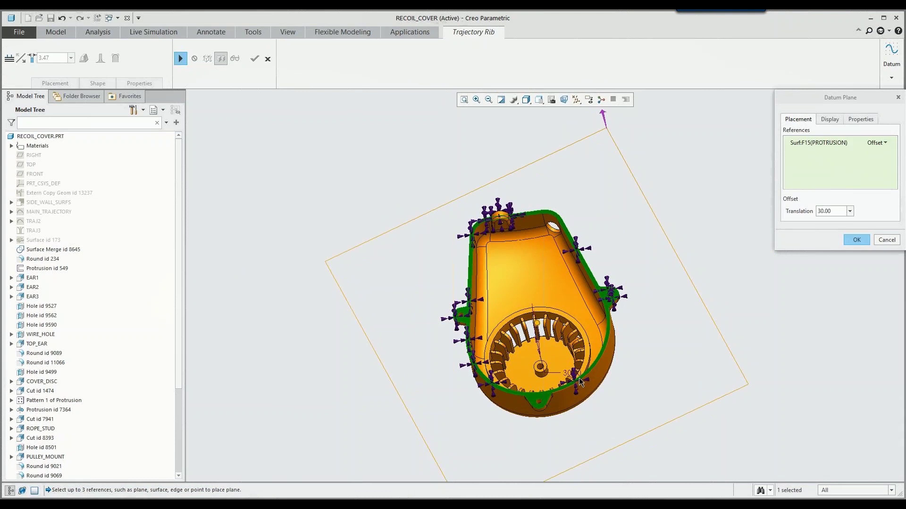
left_click(856, 240)
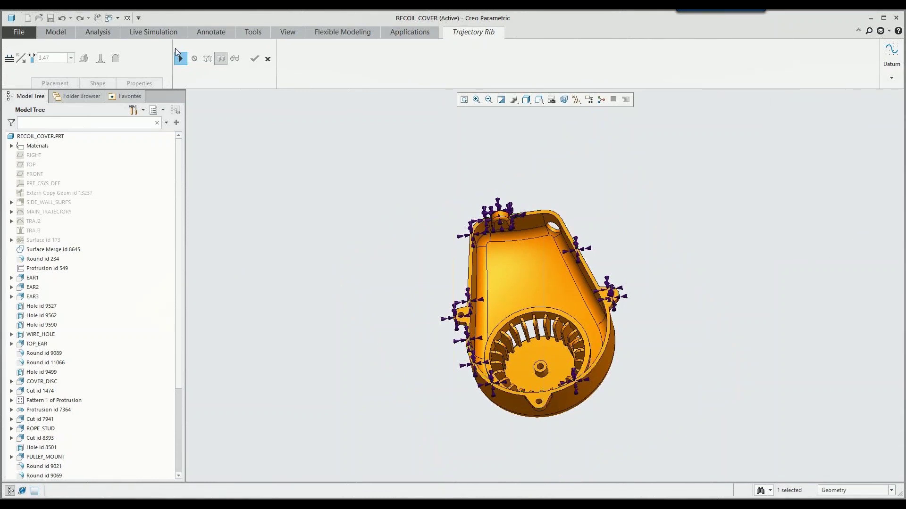
Resume the rib on the new datum plane, orient its sketch to 2D and clip the model at the sketching plane.
left_click(180, 58)
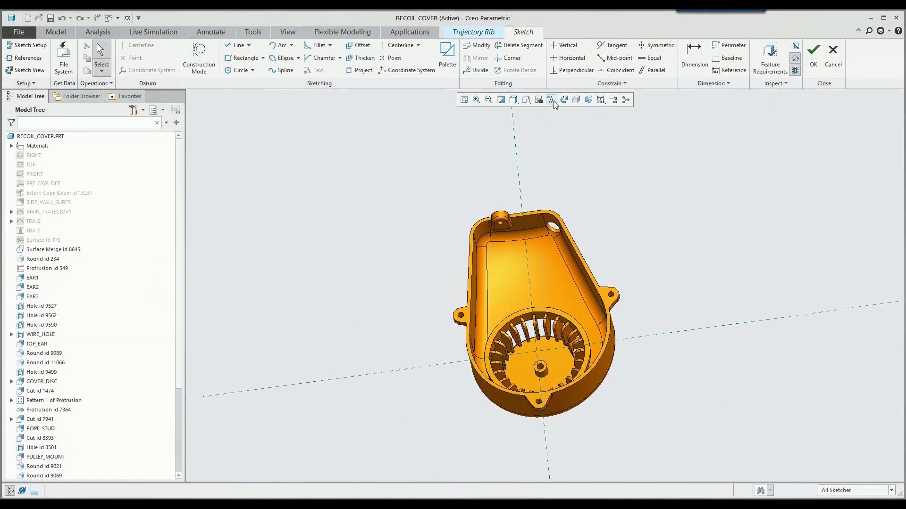
left_click(551, 100)
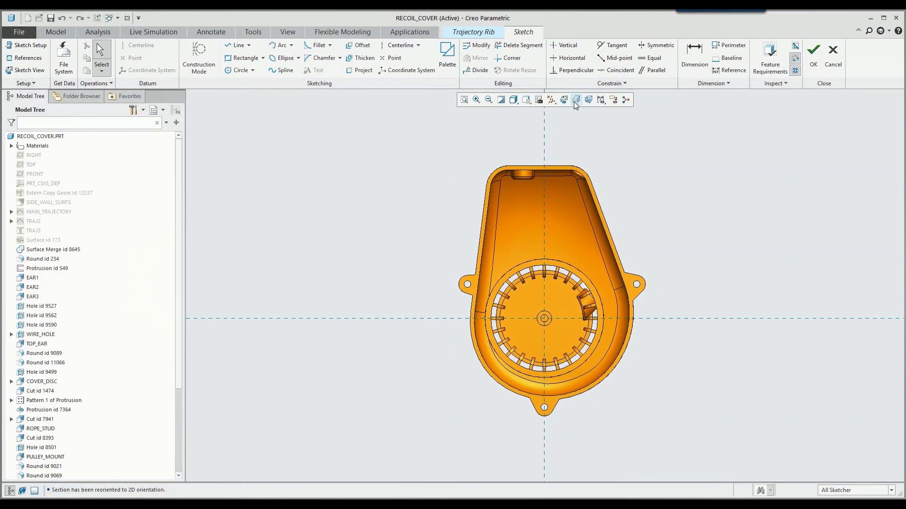
left_click(574, 101)
Add the cover's inner wall surfaces as a cross-section reference for the rib sketch.
right_click(448, 130)
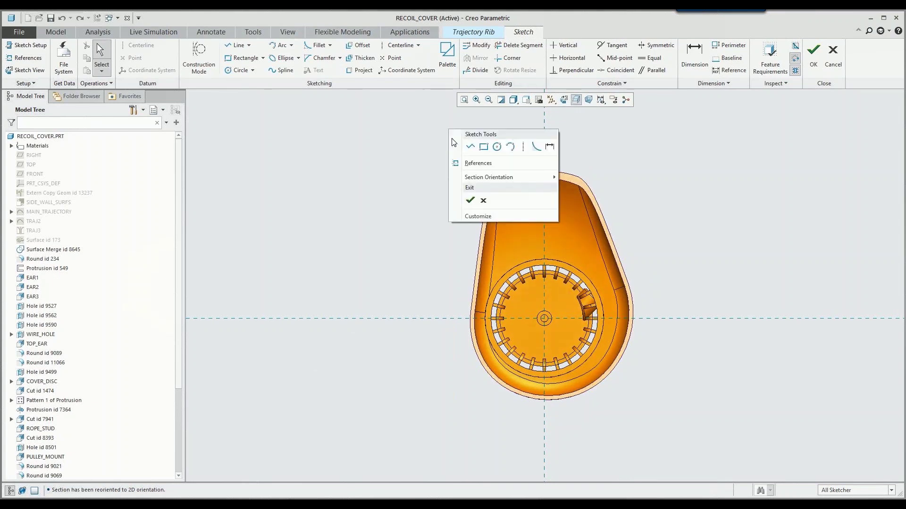
left_click(470, 165)
left_click(792, 82)
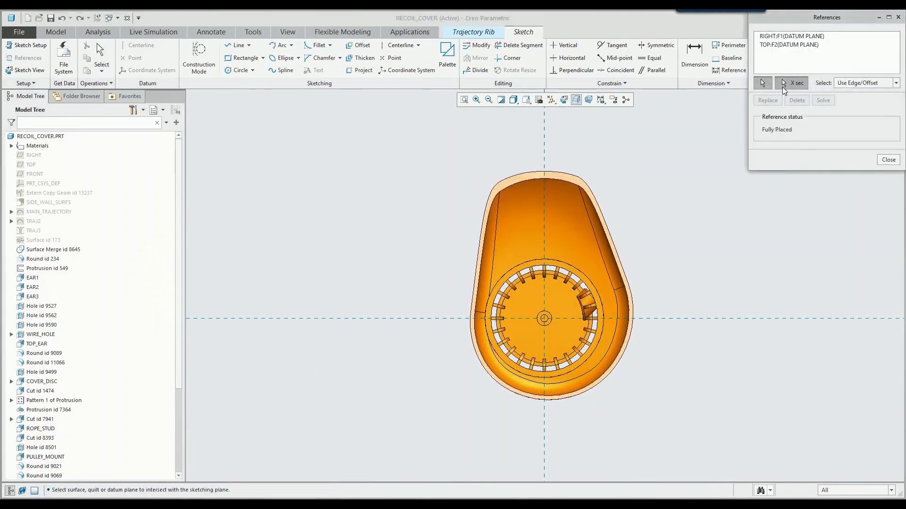
left_click(565, 188)
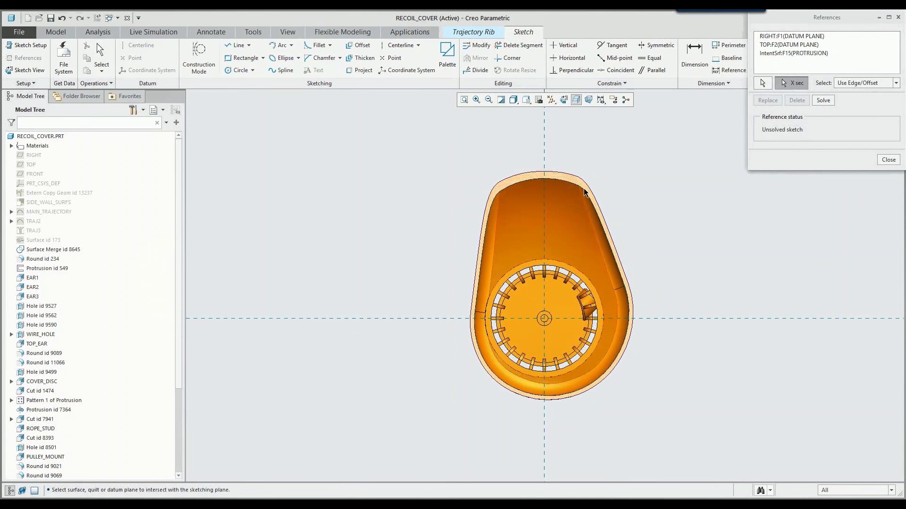
left_click(888, 159)
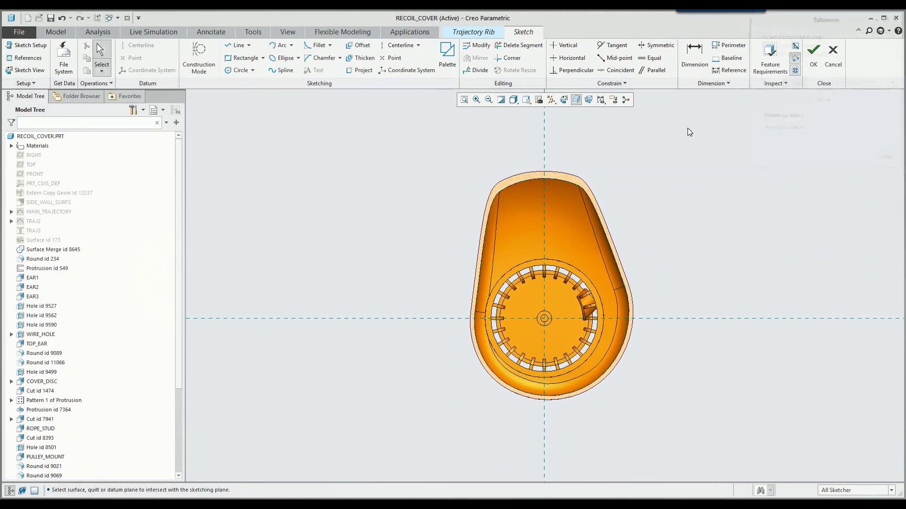
Sketch two horizontal wall-to-wall lines above the vent ring and a vertical centreline segment crossing them, then finish the sketch.
left_click(236, 45)
scroll(551, 247, "up", 3)
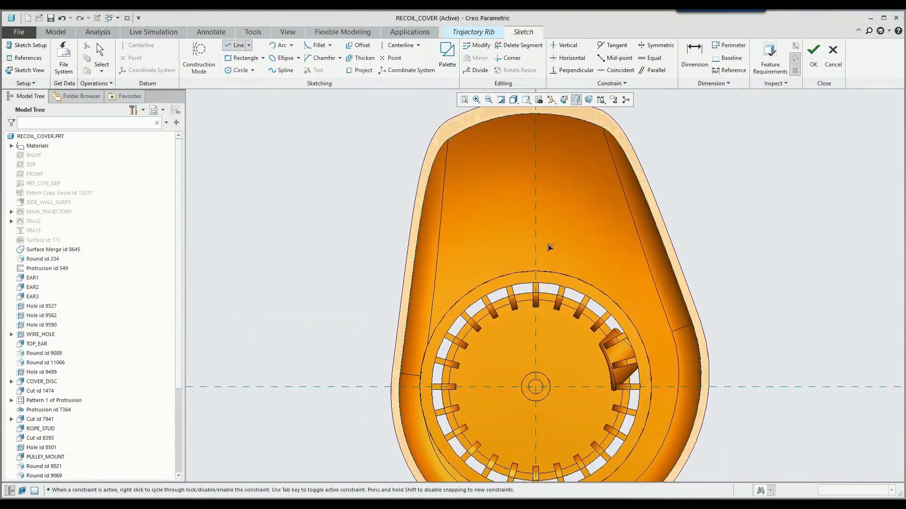
left_click(417, 263)
left_click(672, 263)
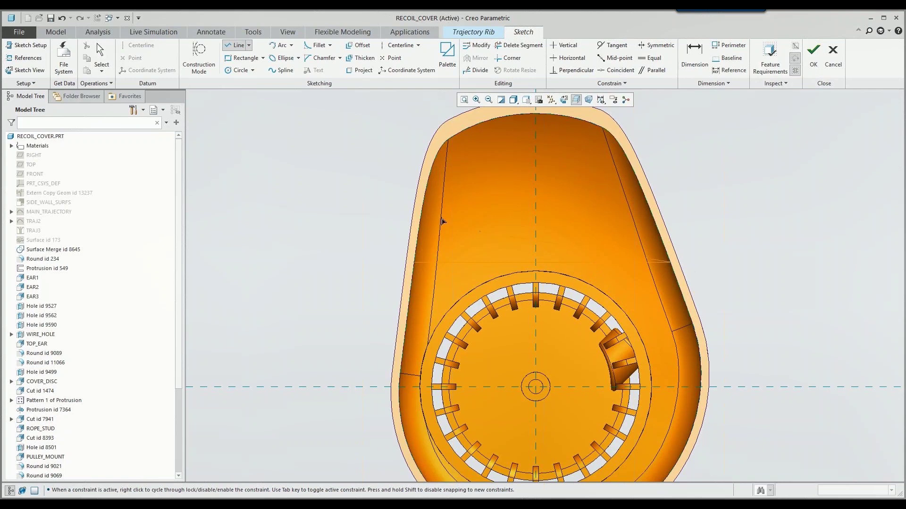
left_click(425, 218)
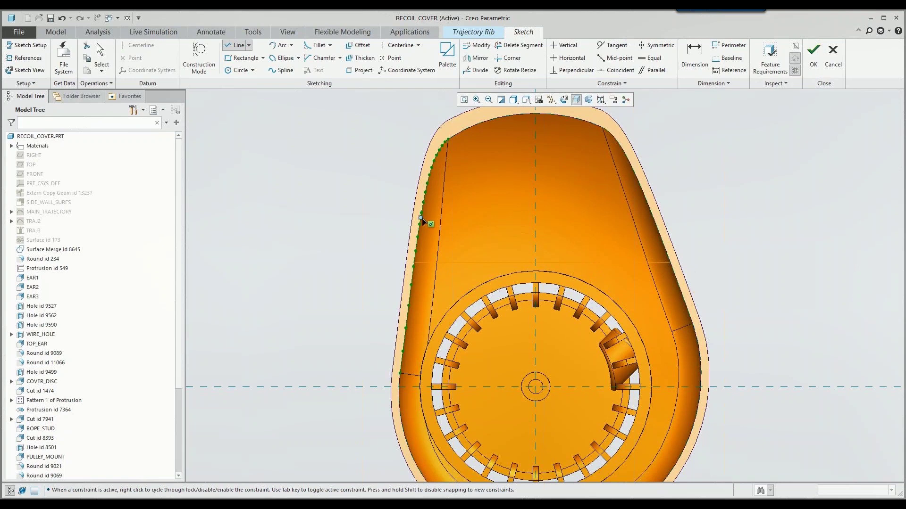
left_click(644, 218)
middle_click(543, 161)
left_click(809, 67)
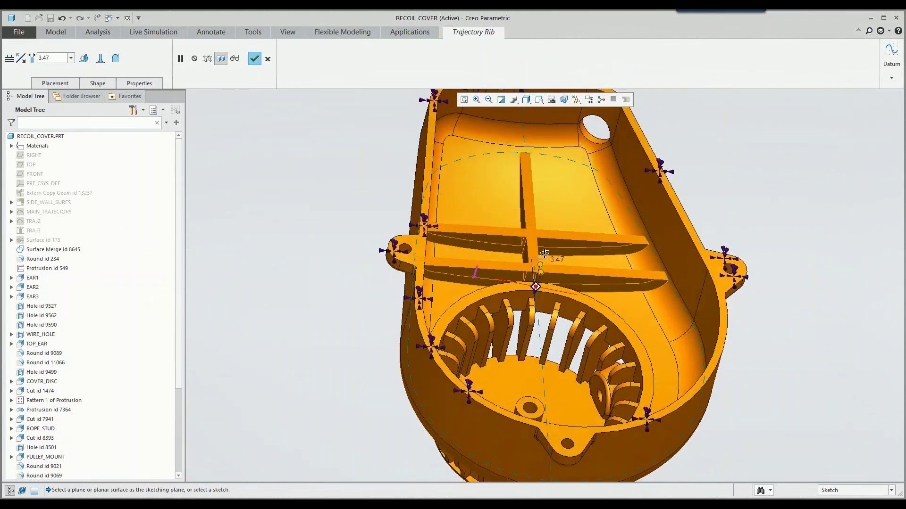
Set the rib width to 3 and complete the trajectory rib.
double_click(559, 255)
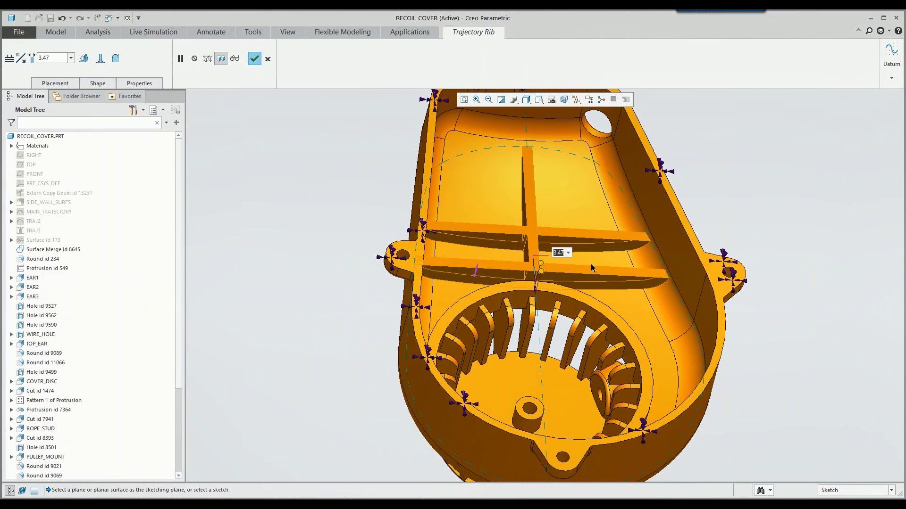
type("3")
key("Return")
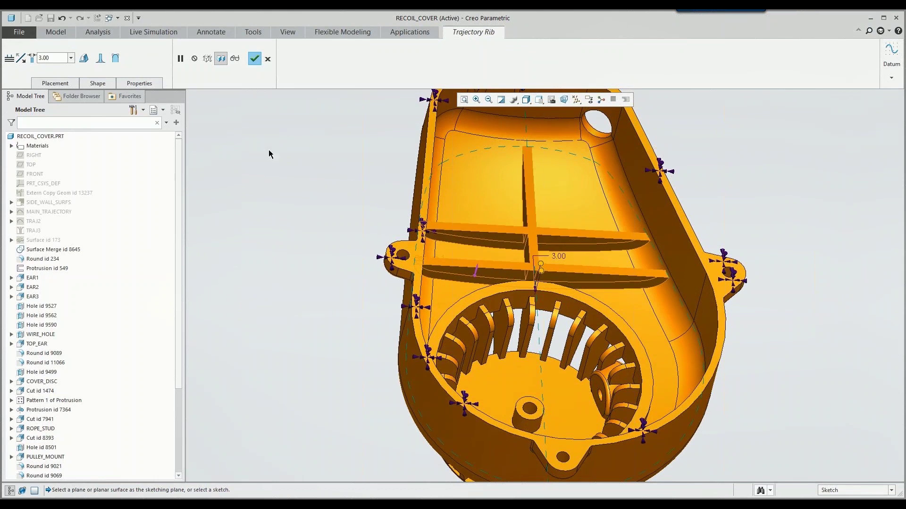
middle_click(271, 154)
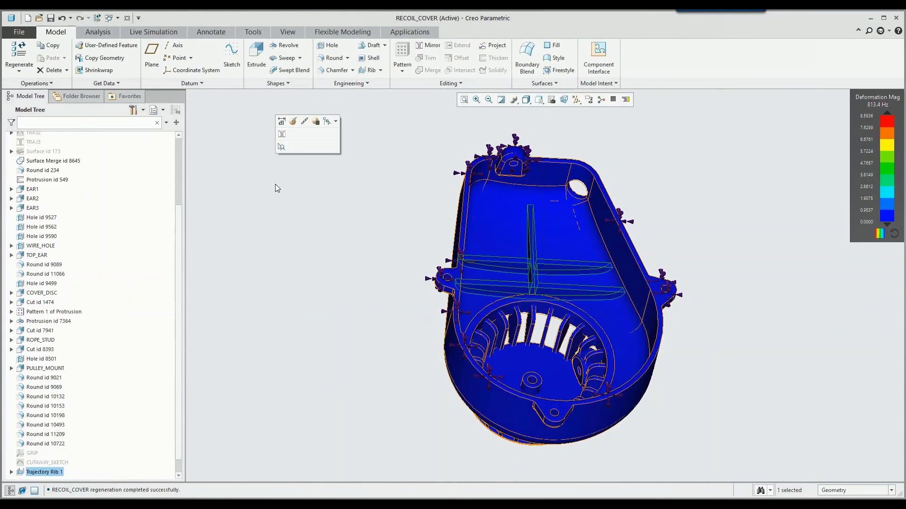
left_click(275, 185)
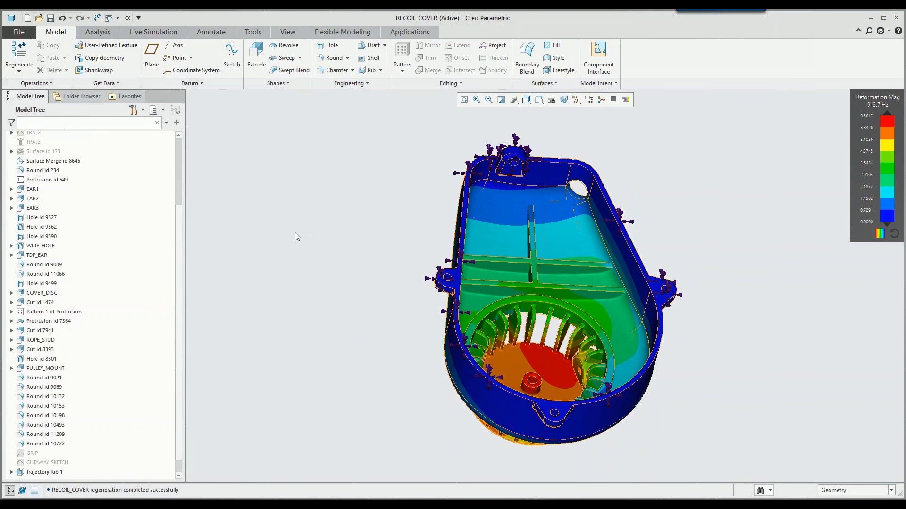
Redefine Trajectory Rib 1 with rounded bottom edges of radius 1.50 and a 1-degree draft.
scroll(178, 261, "down", 2)
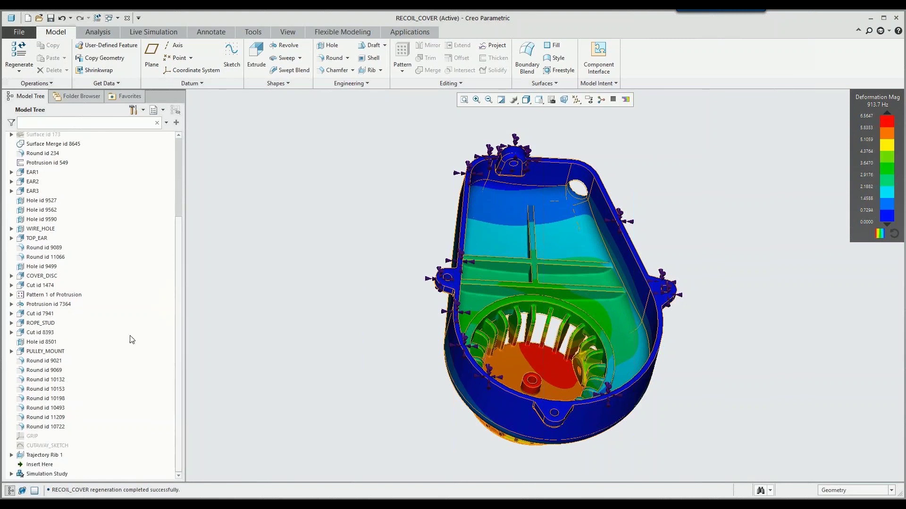
right_click(48, 458)
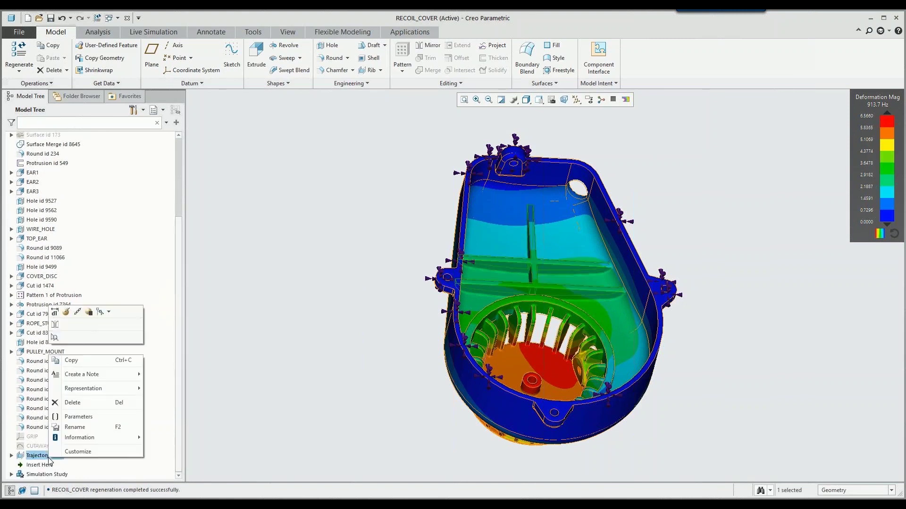
left_click(66, 311)
left_click(99, 84)
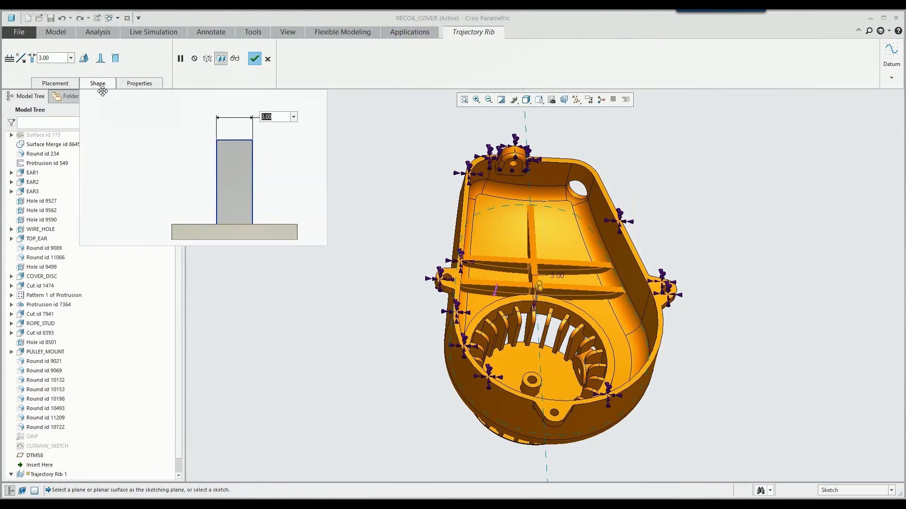
left_click(100, 58)
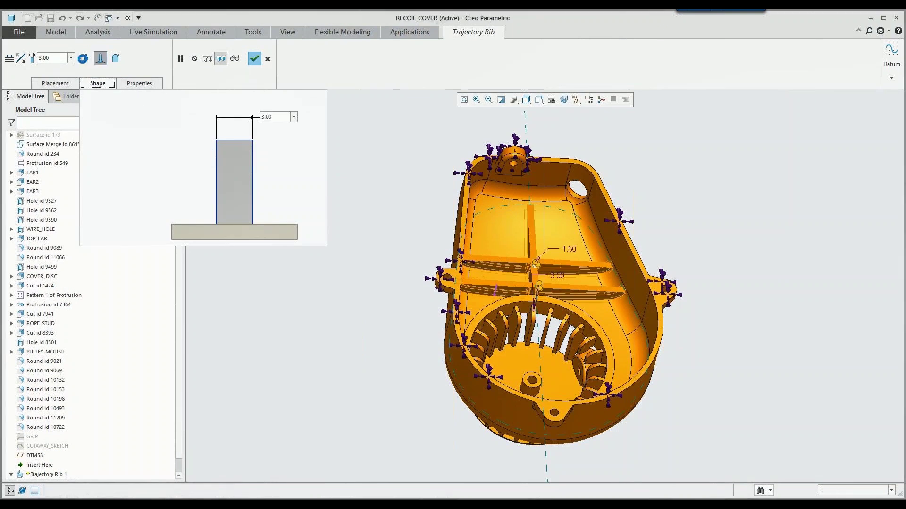
left_click(83, 58)
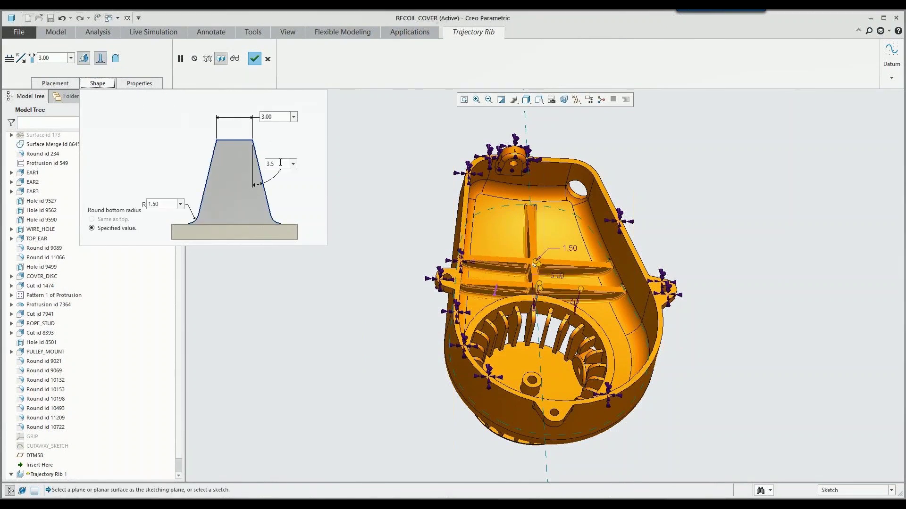
double_click(281, 164)
type("1.0")
key("Return")
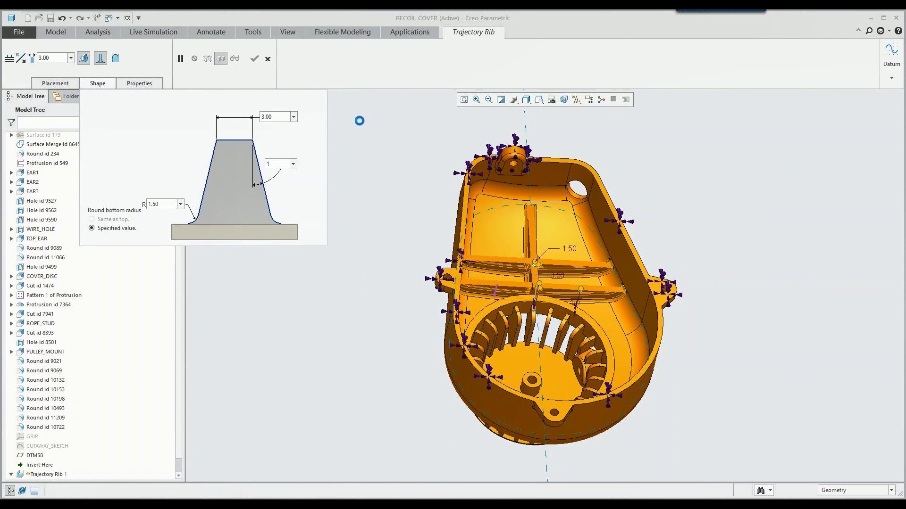
middle_click(361, 160)
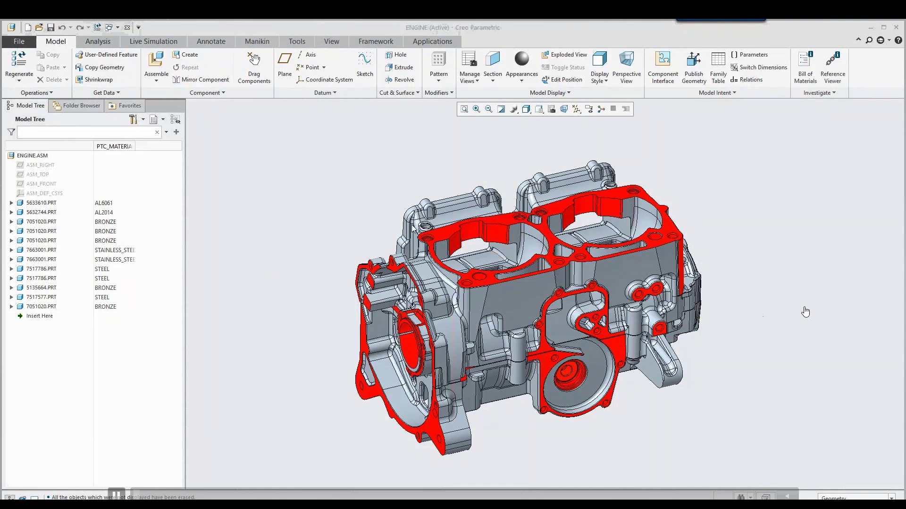
In the engine assembly's Thermal3 study, open the ConvCond4 definition to review its references, convection coefficient and bulk temperature.
left_click(153, 41)
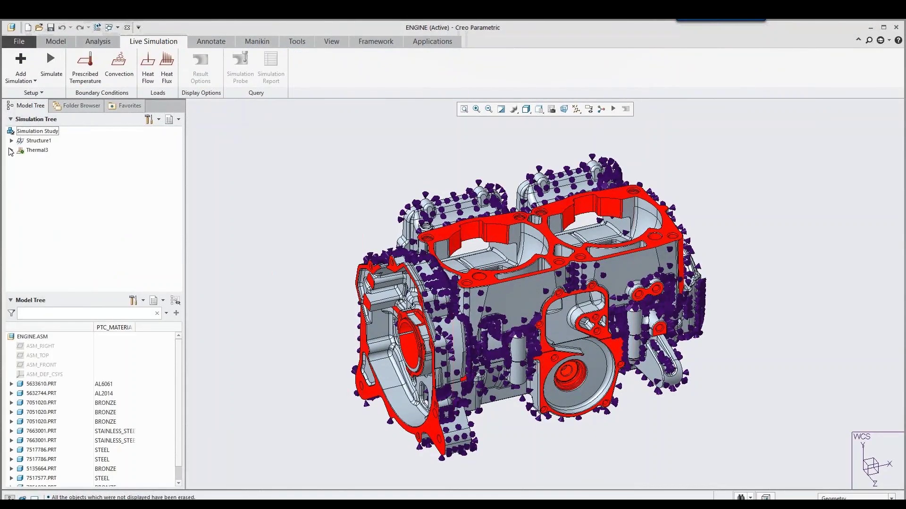
left_click(12, 150)
left_click(21, 160)
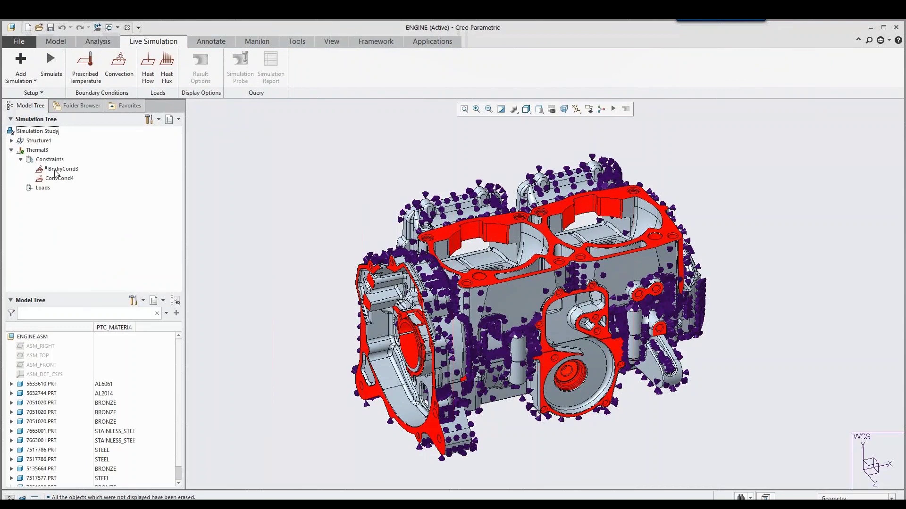
left_click(59, 178)
left_click(65, 136)
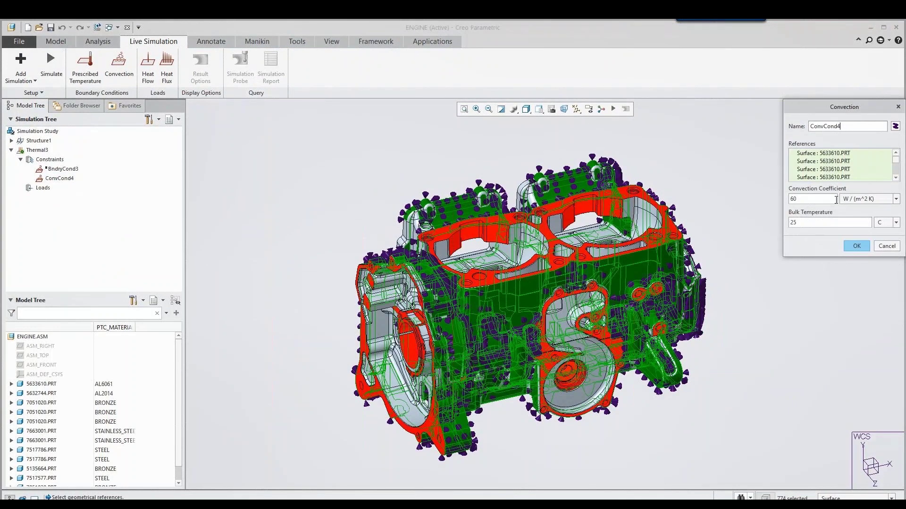
left_click(849, 248)
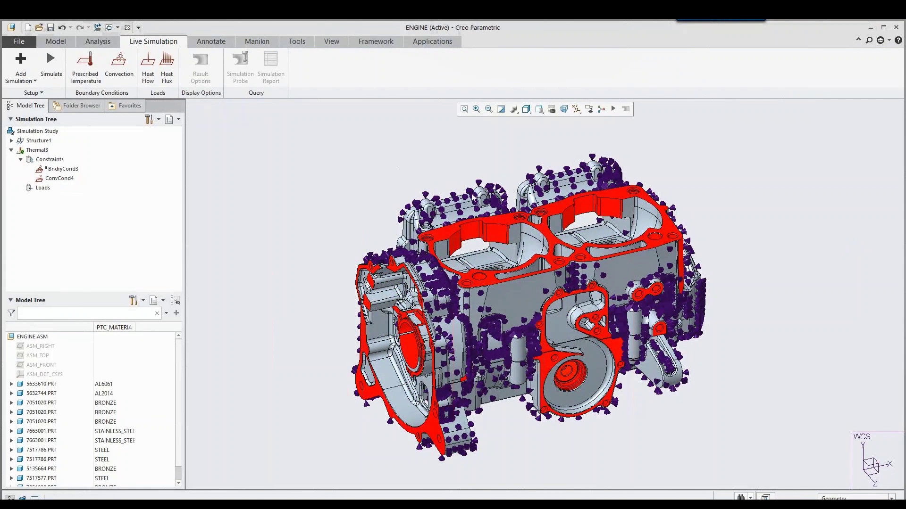
Apply a 1000 W heat flow load to the upper deck surface surrounding the engine block's two cylinder openings.
left_click(506, 220)
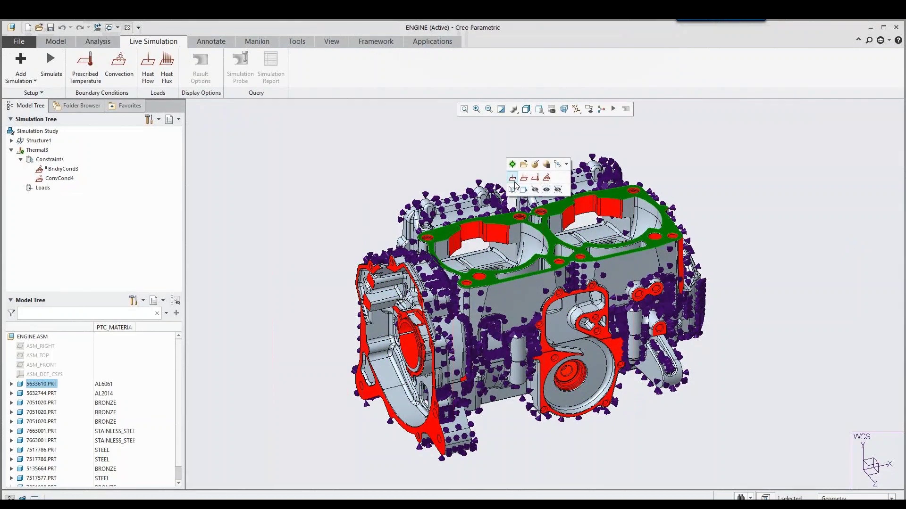
left_click(546, 181)
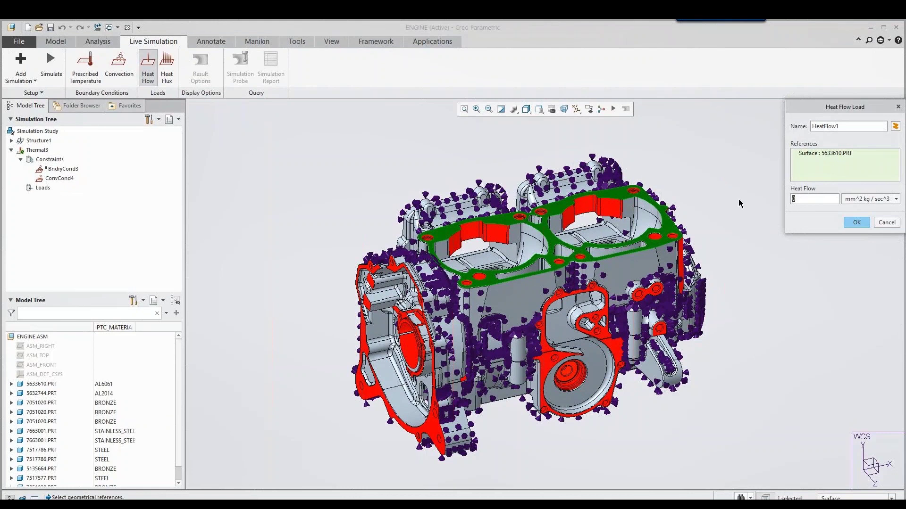
left_click(863, 202)
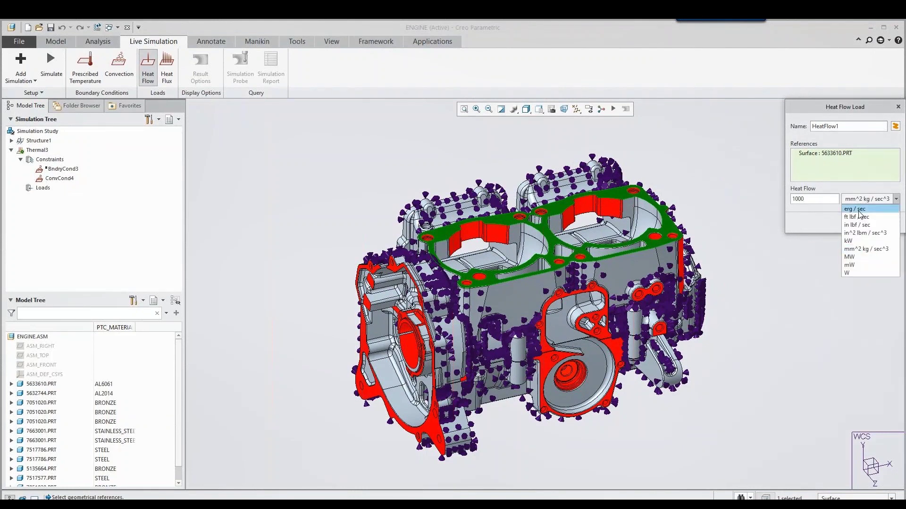
left_click(857, 270)
left_click(856, 222)
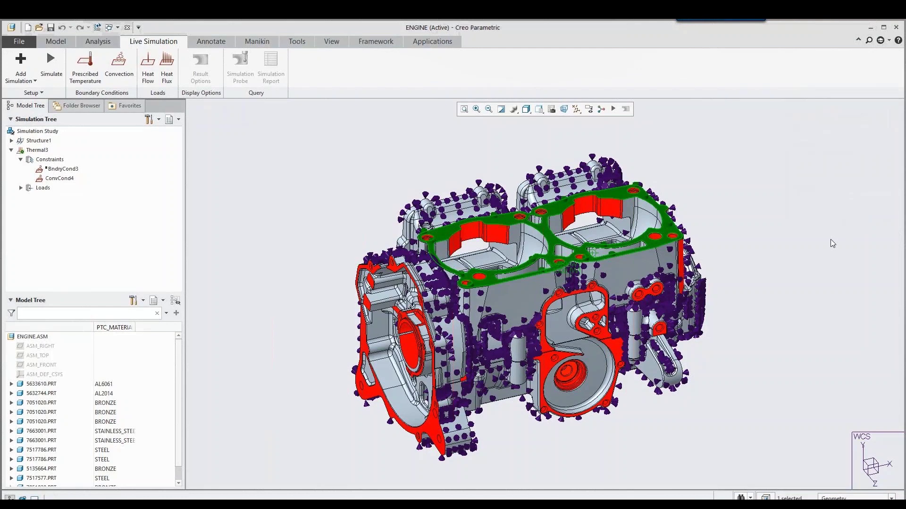
Run the Thermal3 simulation and hide the load and constraint symbols on the engine through the result display options.
left_click(46, 80)
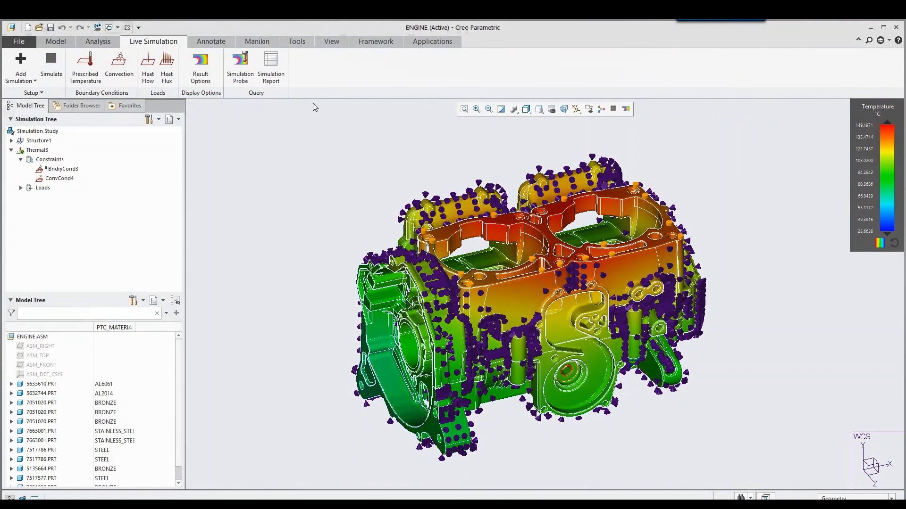
left_click(625, 109)
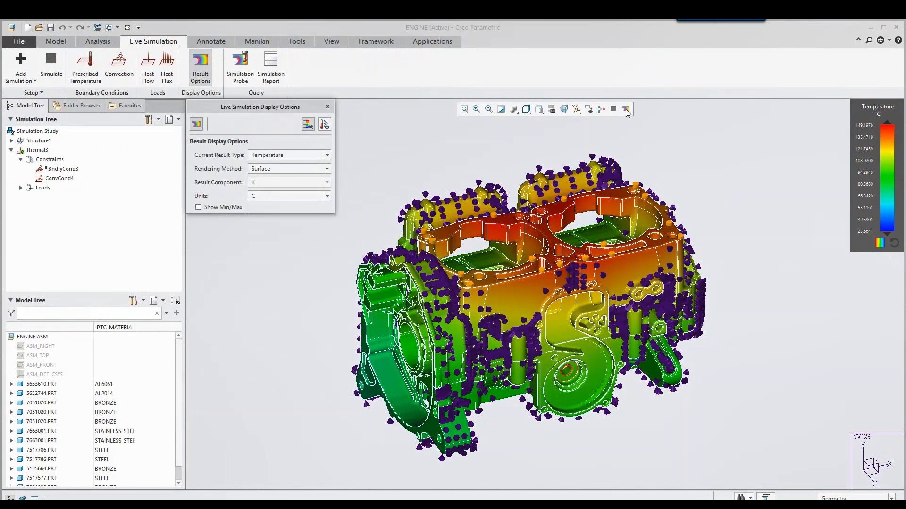
left_click(324, 125)
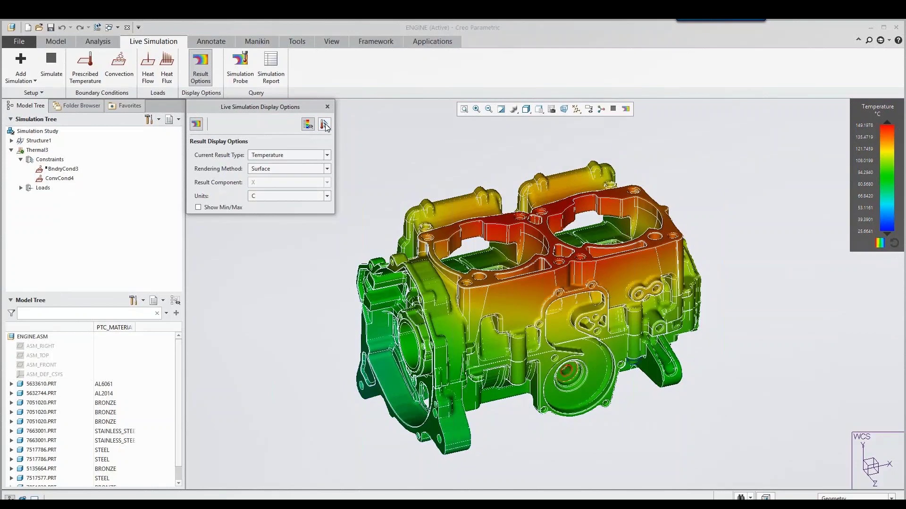
scroll(367, 296, "up", 3)
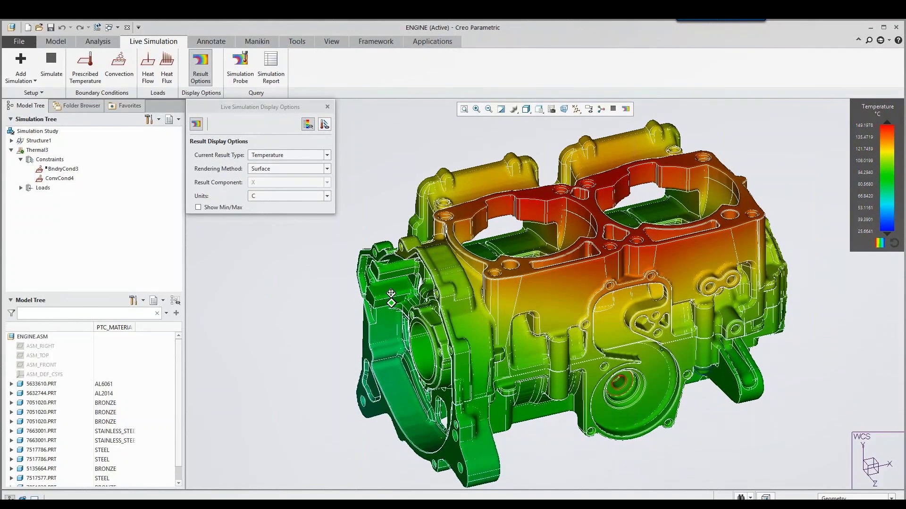
View the Heat Flux result on the engine and switch the result type back to Temperature.
left_click(279, 156)
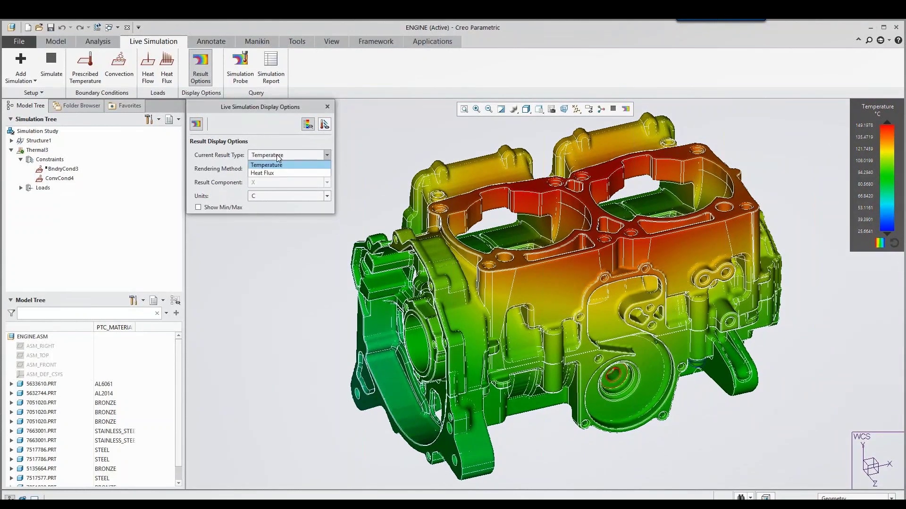
left_click(274, 173)
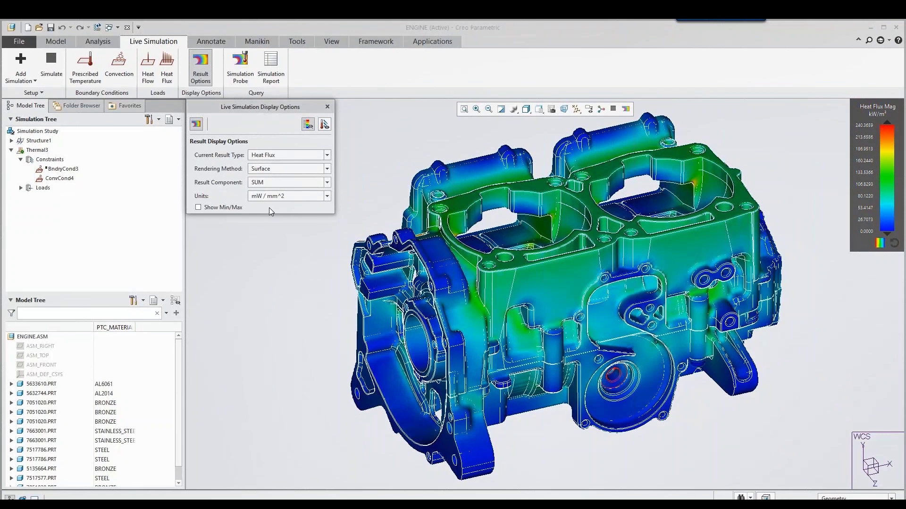
left_click(274, 156)
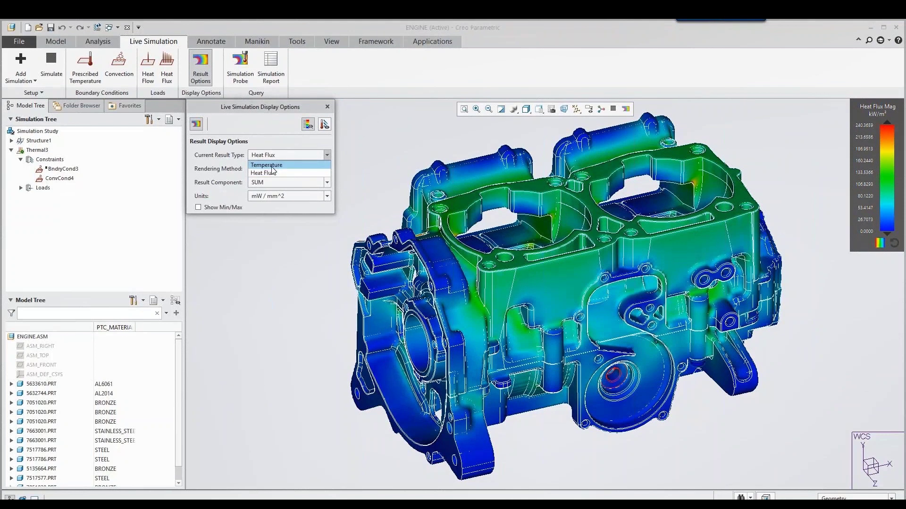
left_click(267, 165)
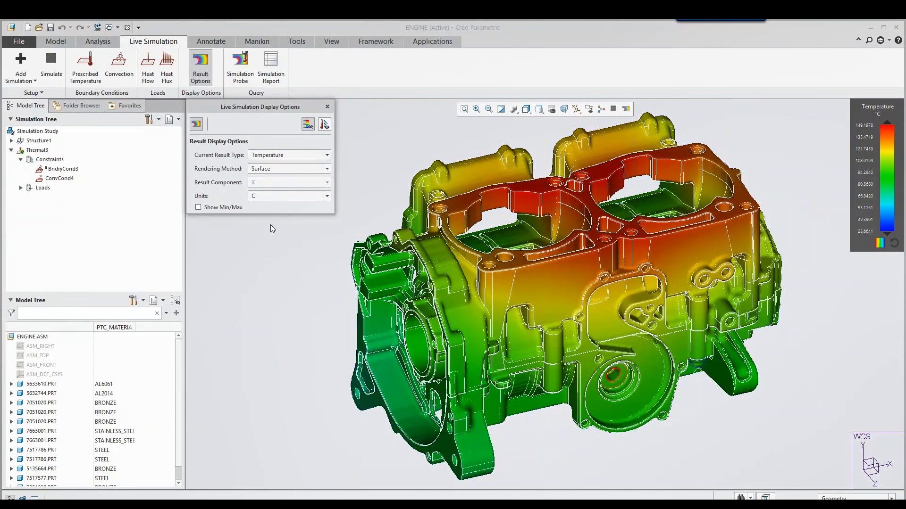
Probe the temperature at a point near the cylinder openings and one on the end housing, placing each label clear of the model.
left_click(240, 66)
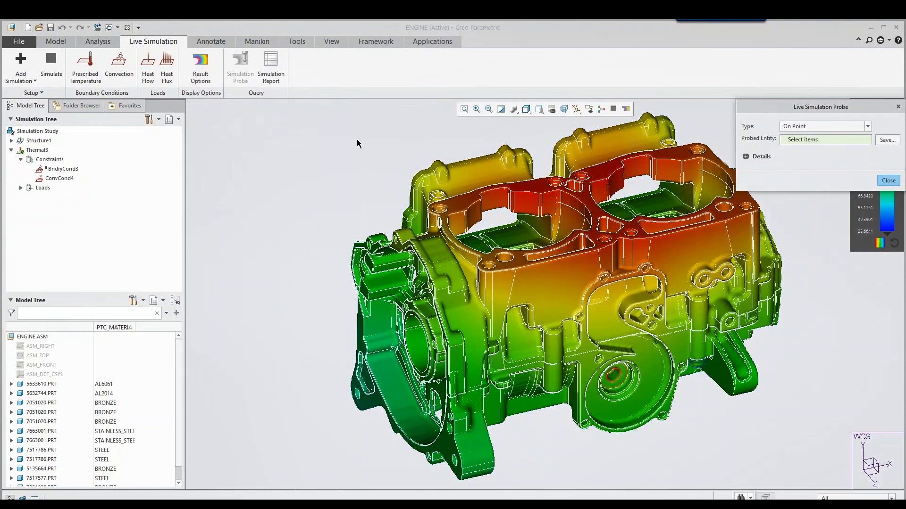
left_click(580, 218)
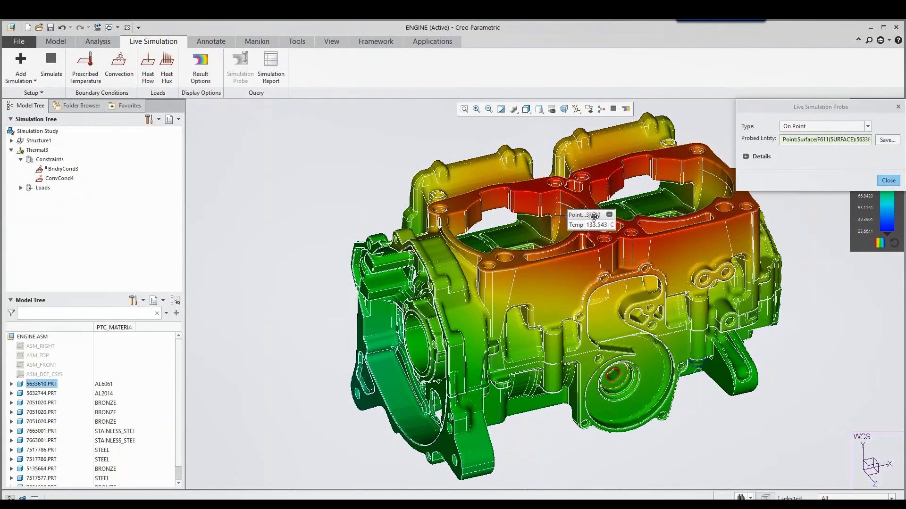
left_click_drag(587, 209, 320, 169)
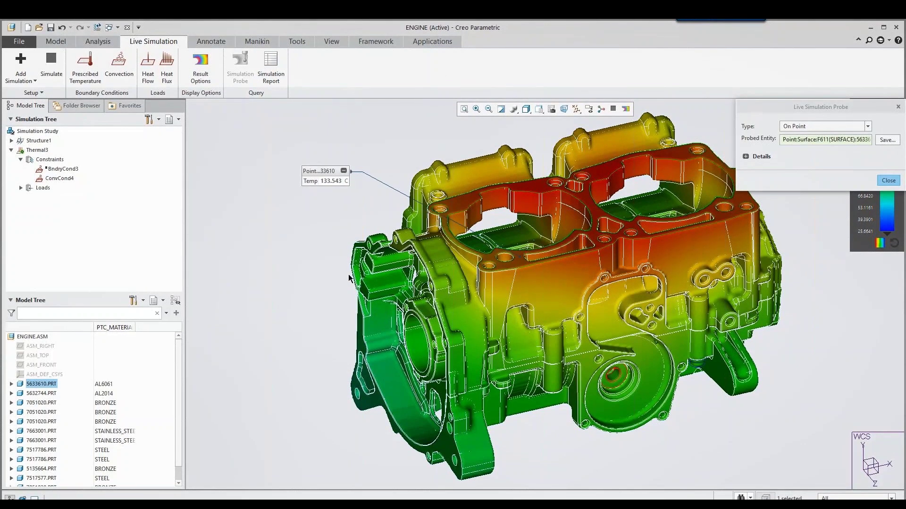
left_click(384, 364)
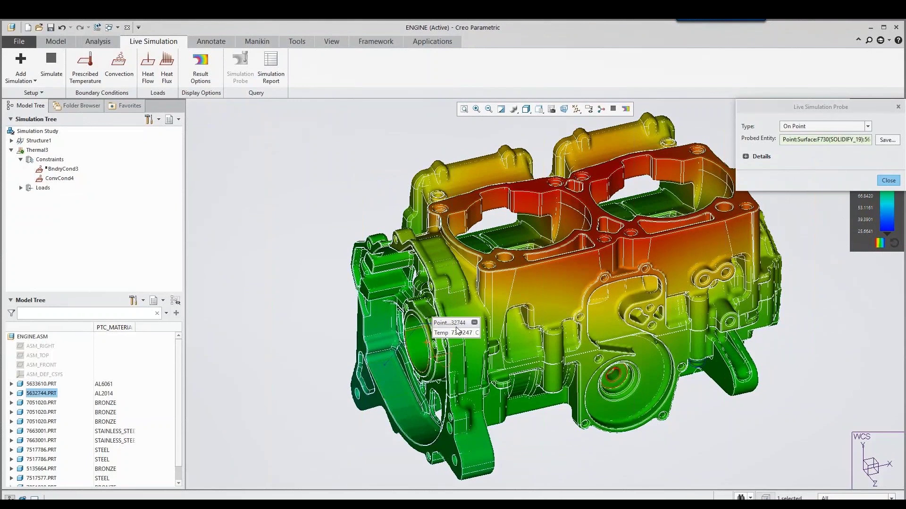
left_click_drag(454, 324, 251, 295)
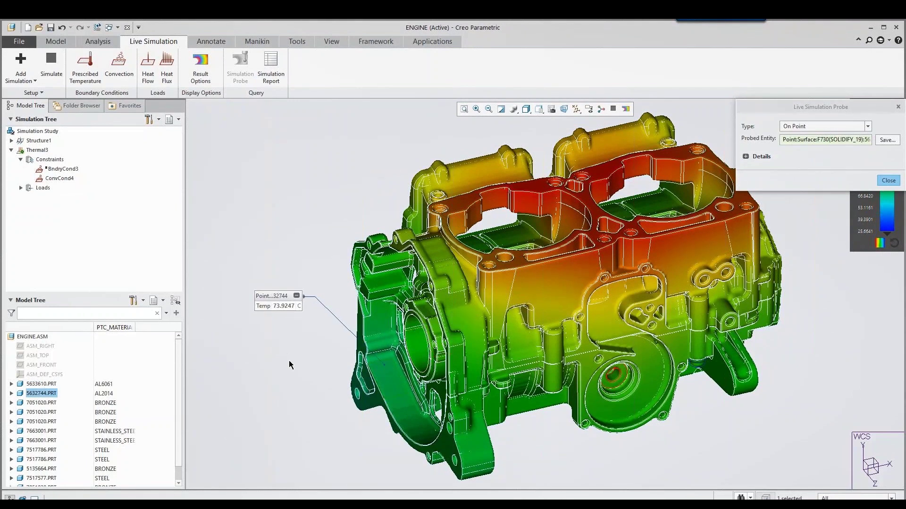
left_click(888, 180)
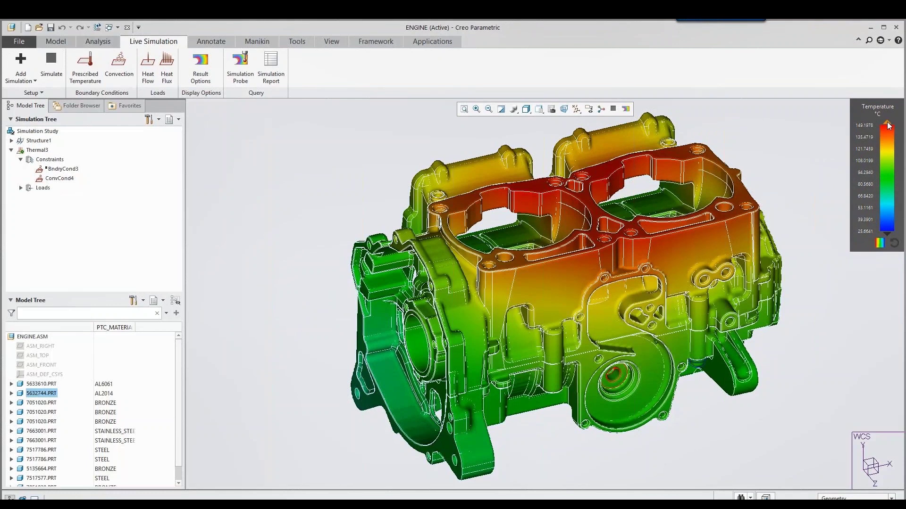
Raise the temperature legend's upper limit to about 150.3 °C and adjust its lower limit, resetting the scale after each change.
mouse_move(886, 122)
left_mouse_down()
mouse_move(888, 158)
mouse_move(887, 122)
left_mouse_up()
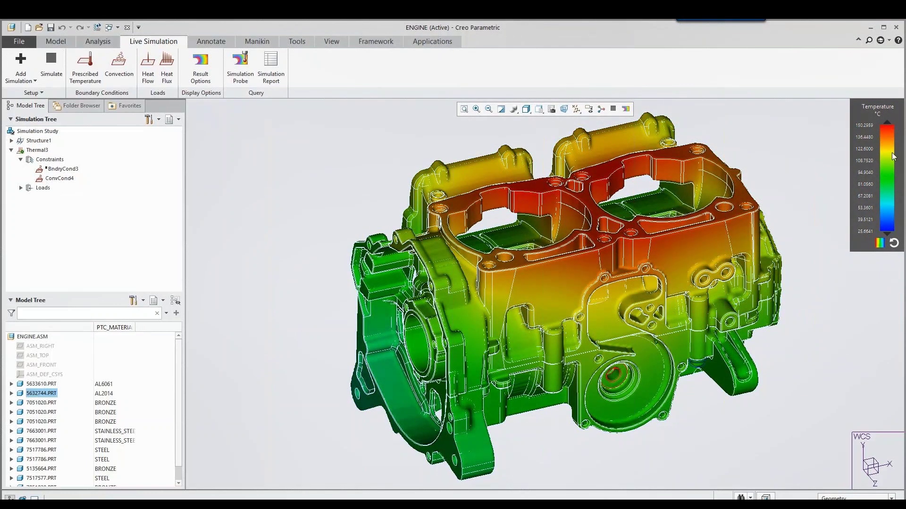
left_click(894, 244)
mouse_move(889, 234)
left_mouse_down()
mouse_move(889, 180)
mouse_move(889, 230)
left_mouse_up()
left_click(894, 244)
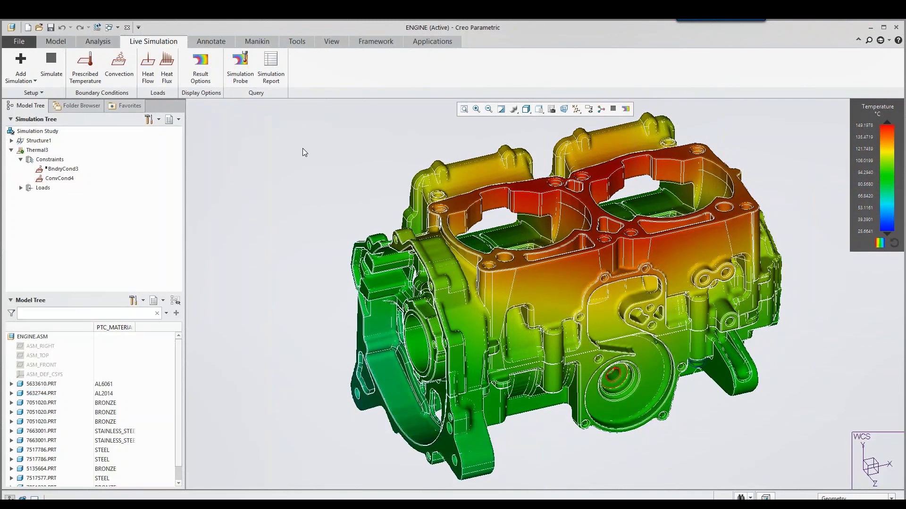